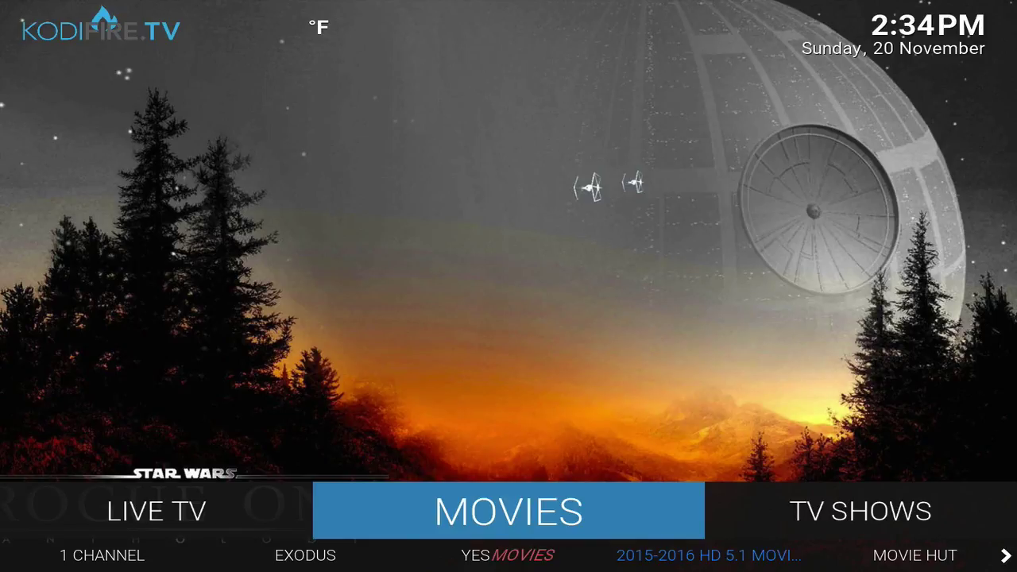
Step: Move right across the home sections past TV Shows, Music, Cartoons and Wizard to Settings
key(Right)
key(Right)
key(Right)
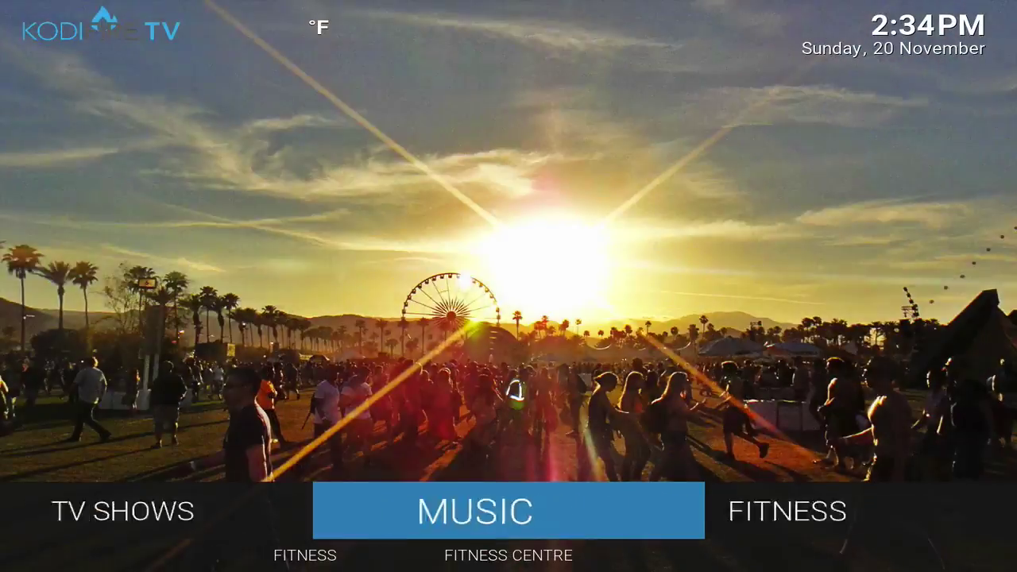
key(Right)
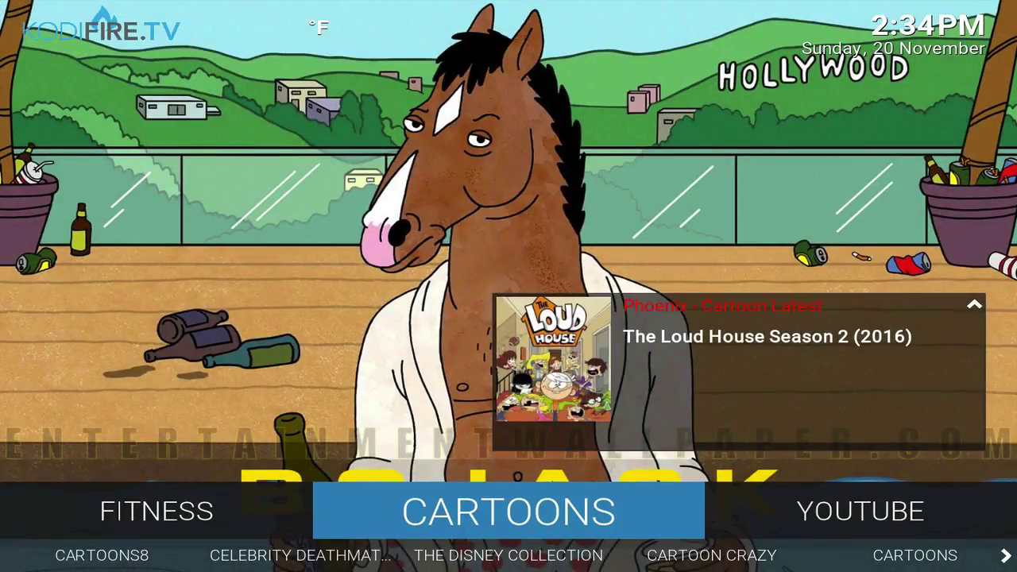
key(Right)
key(Right)
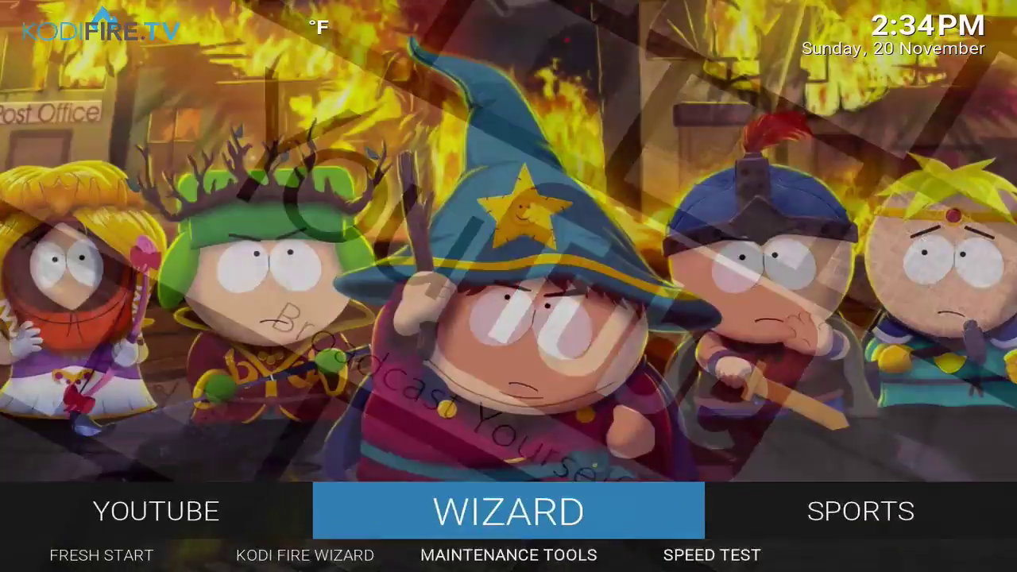
key(Right)
key(Right)
key(Right)
key(Right)
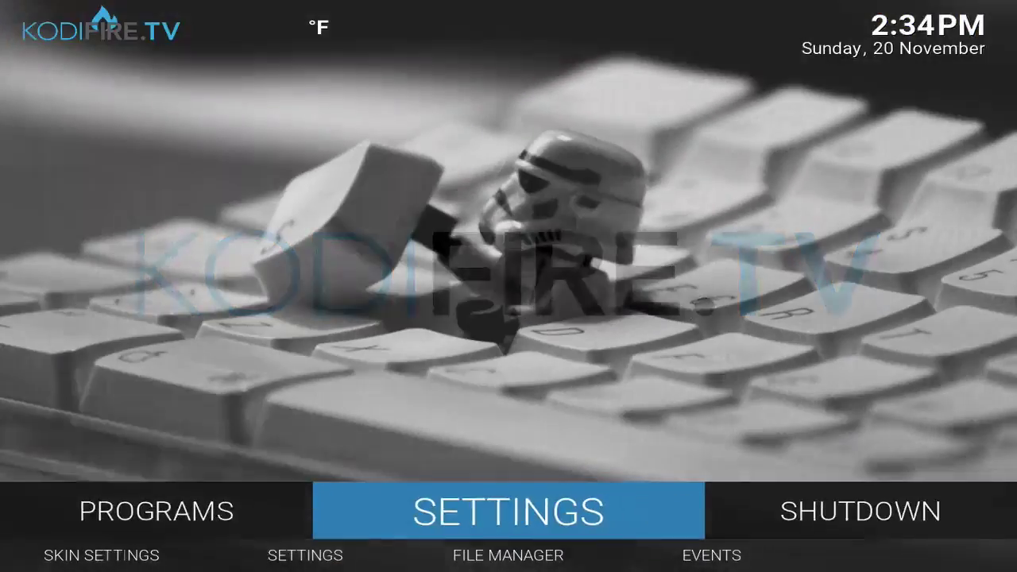
Step: In Settings > Add-ons, open PVR IPTV Simple Client's info and choose Configure
key(Return)
key(Down)
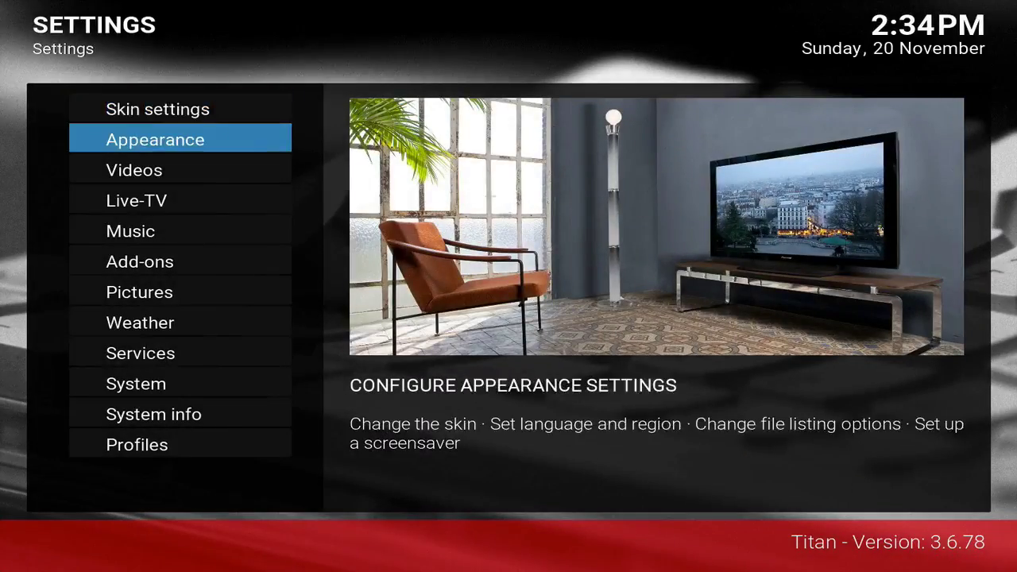
key(Up)
key(Down)
key(Down)
key(Down)
key(Down)
key(Down)
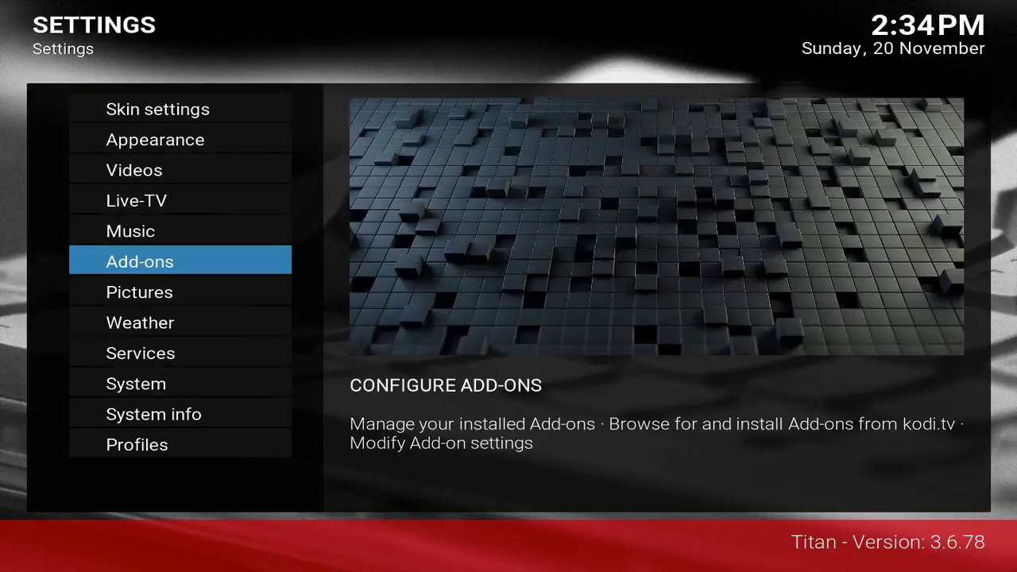
key(Return)
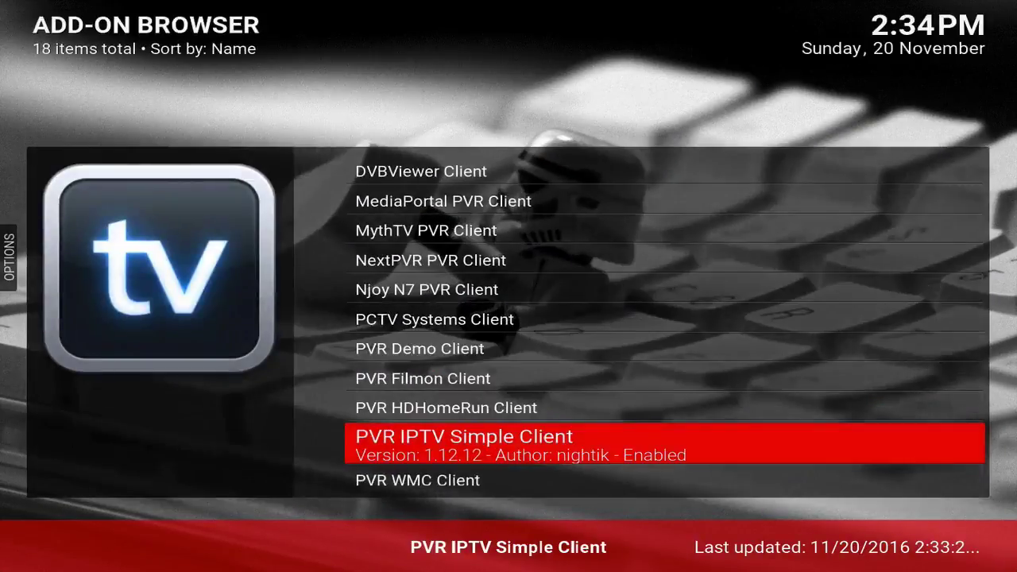
key(Return)
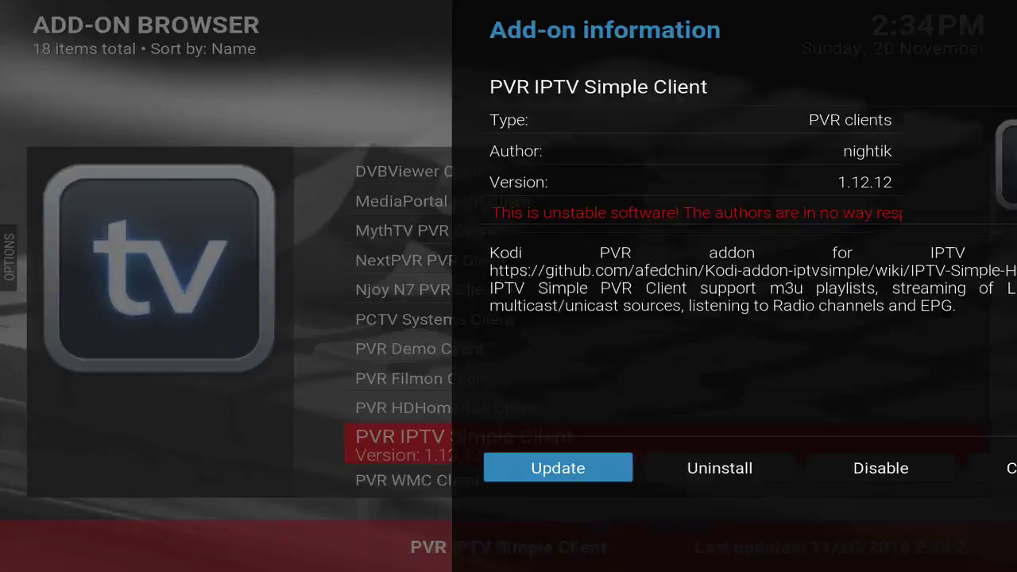
key(Right)
key(Right)
key(Right)
key(Return)
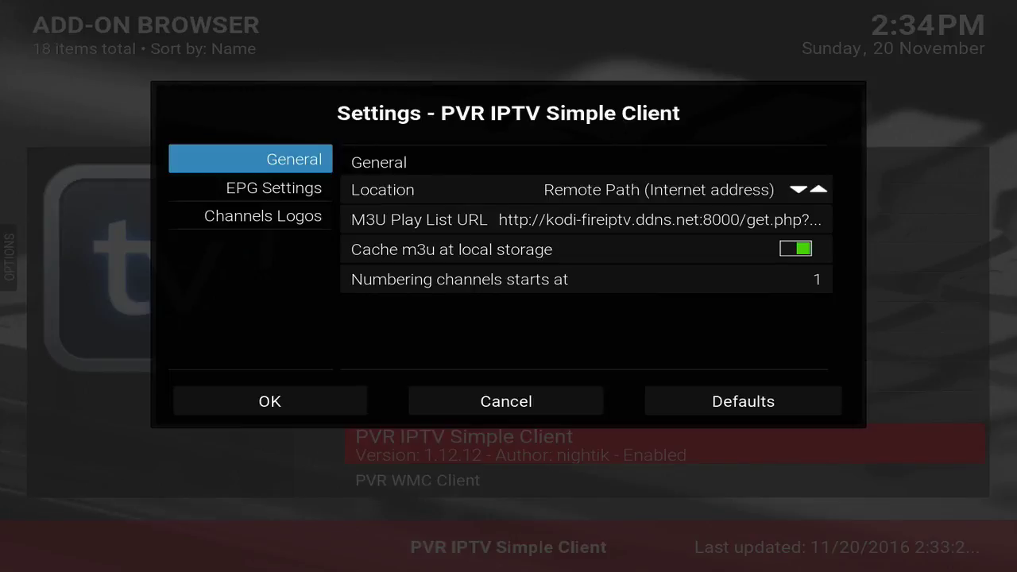
Step: Open the M3U Play List URL in the General settings for editing
key(Right)
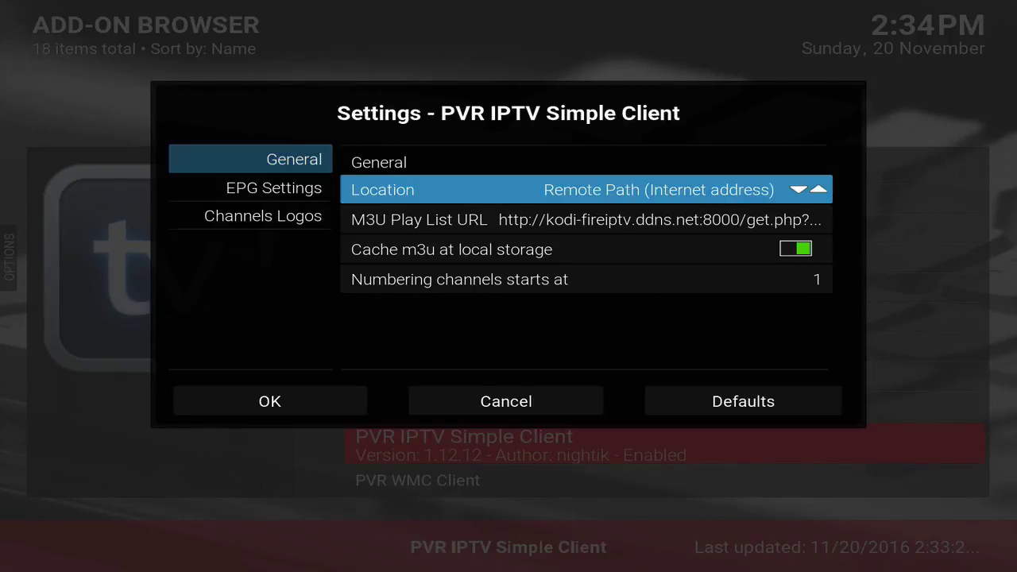
key(Down)
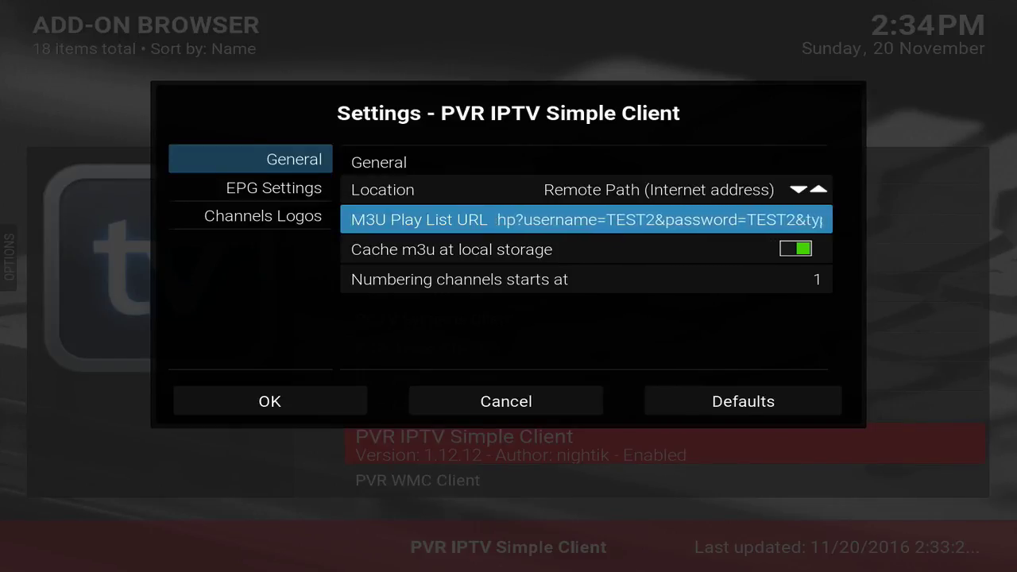
key(Return)
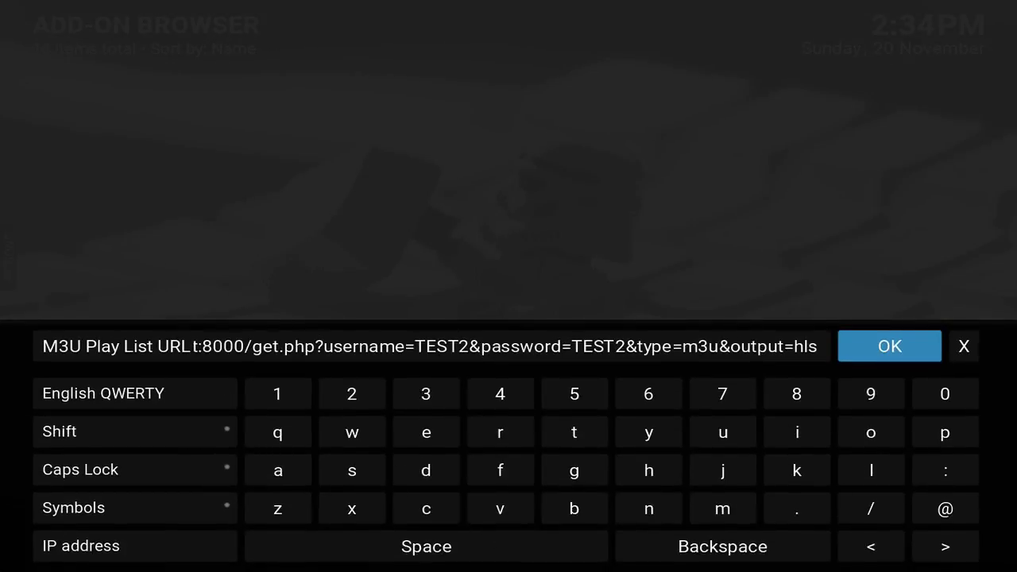
Step: Step the caret back through the playlist URL toward the password value
key(Left)
key(Right)
key(Left)
key(Right)
key(Down)
key(Down)
key(Down)
key(Down)
key(Down)
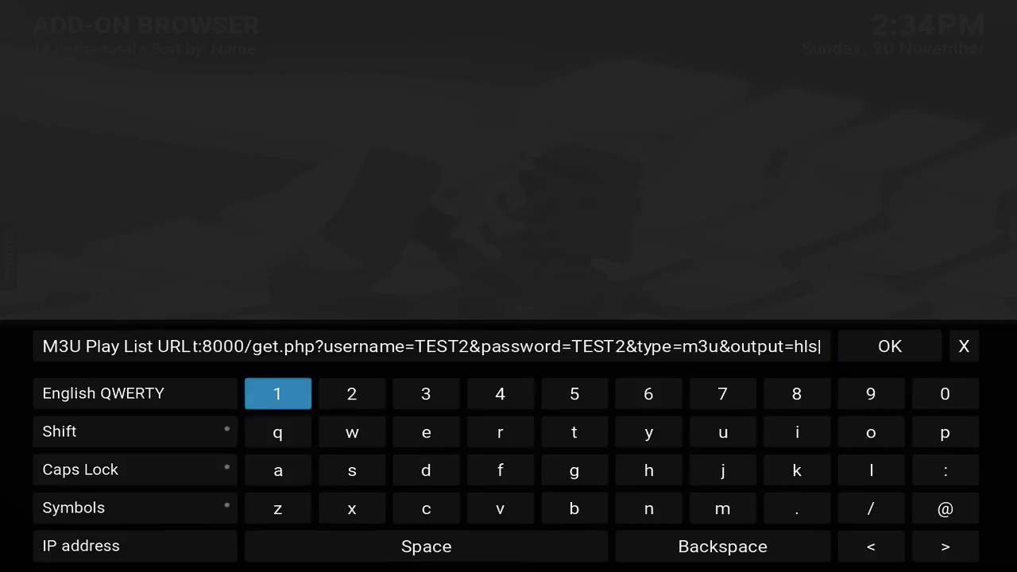
key(Left)
key(Left)
key(Left)
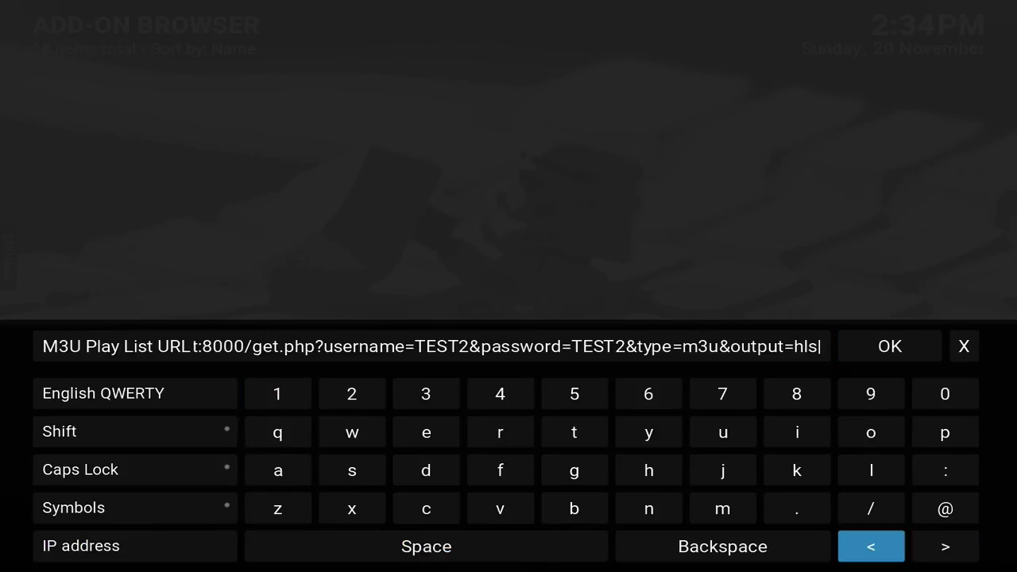
key(Return)
key(Return)
key(Return)
key(Return)
key(Return)
key(Return)
key(Return)
key(Return)
key(Return)
key(Return)
key(Return)
key(Return)
key(Return)
key(Return)
key(Return)
key(Return)
key(Return)
key(Return)
key(Return)
key(Return)
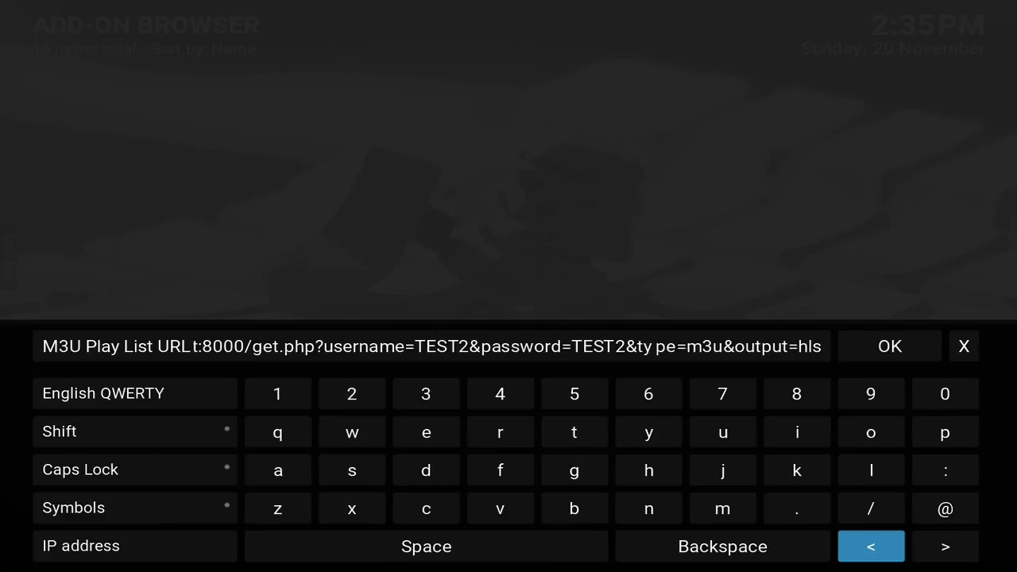
Step: Replace the old password in the URL with the new account password
key(Return)
key(Return)
key(Right)
key(Return)
key(Return)
key(Return)
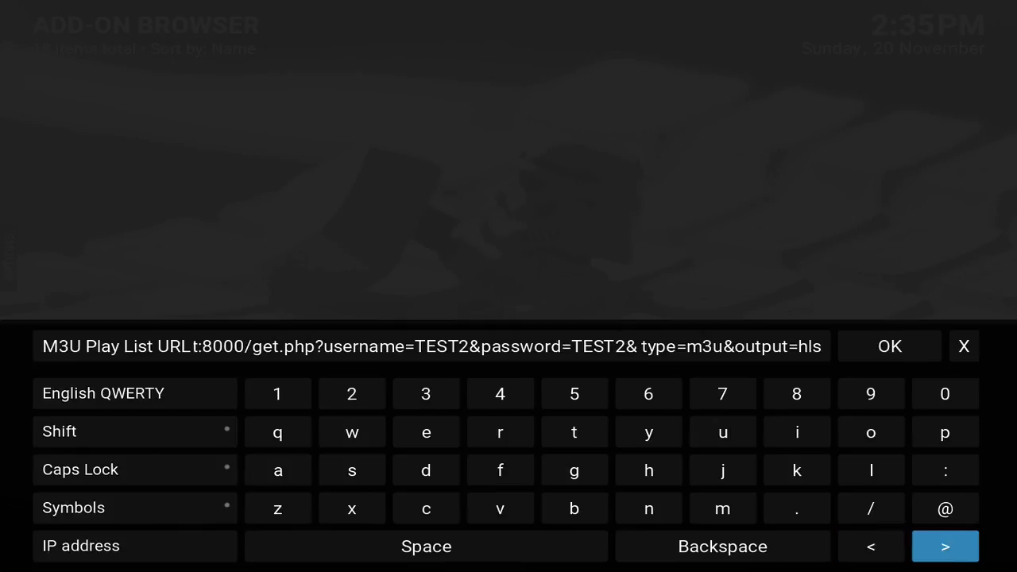
key(Left)
key(Return)
key(Return)
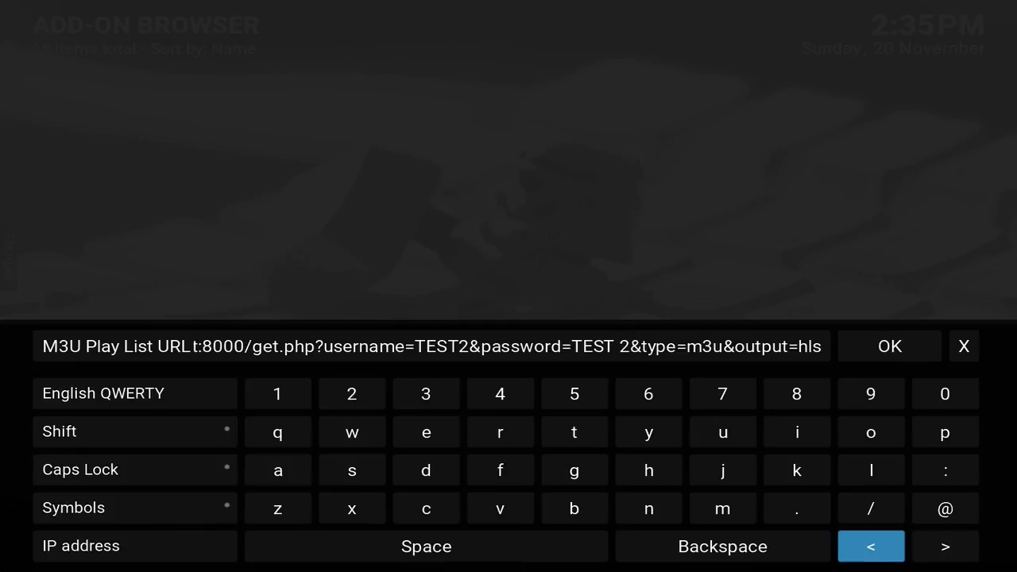
key(Right)
key(Return)
key(BackSpace)
key(BackSpace)
key(BackSpace)
key(BackSpace)
key(BackSpace)
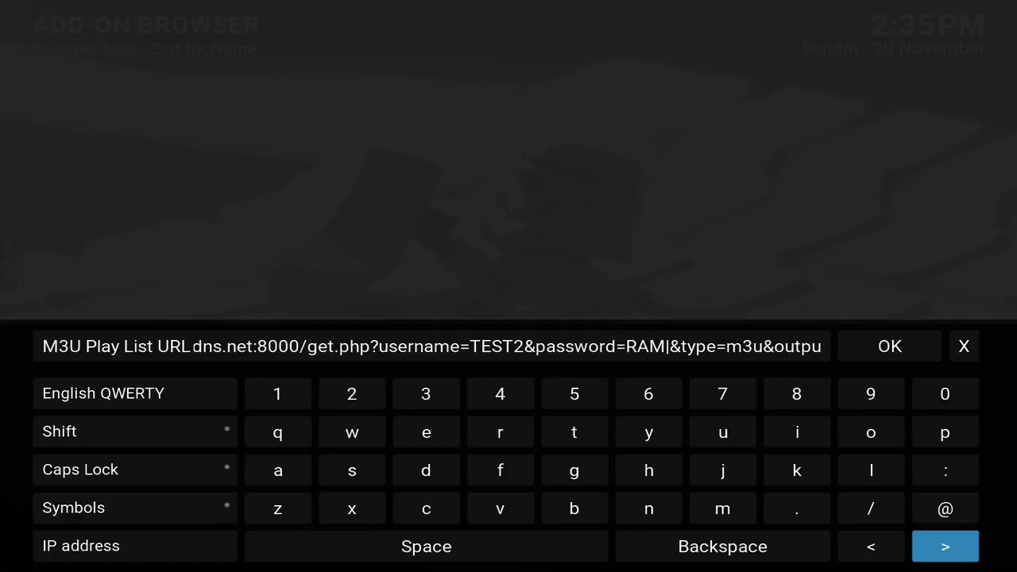
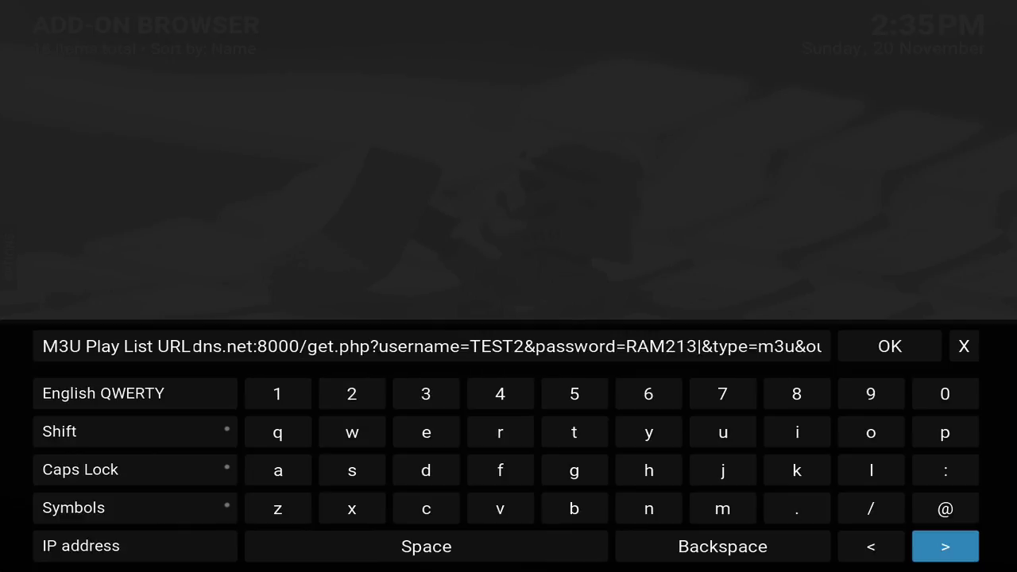
Step: Move the caret back to the username value and delete the old username
key(Left)
key(Return)
key(Return)
key(Return)
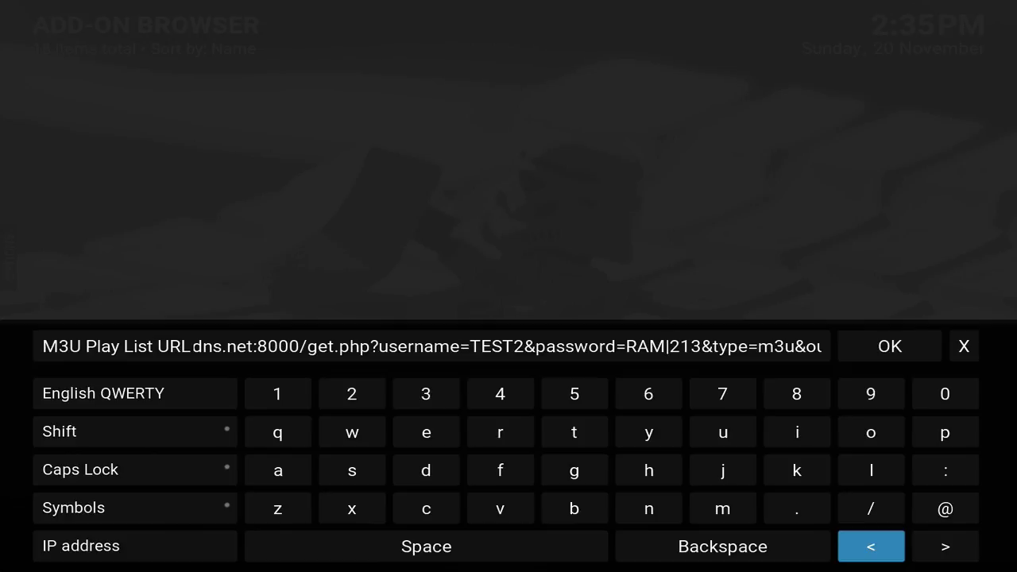
key(Return)
key(Return)
key(Return)
key(Return)
key(Return)
key(Return)
key(Return)
key(Return)
key(Return)
key(Return)
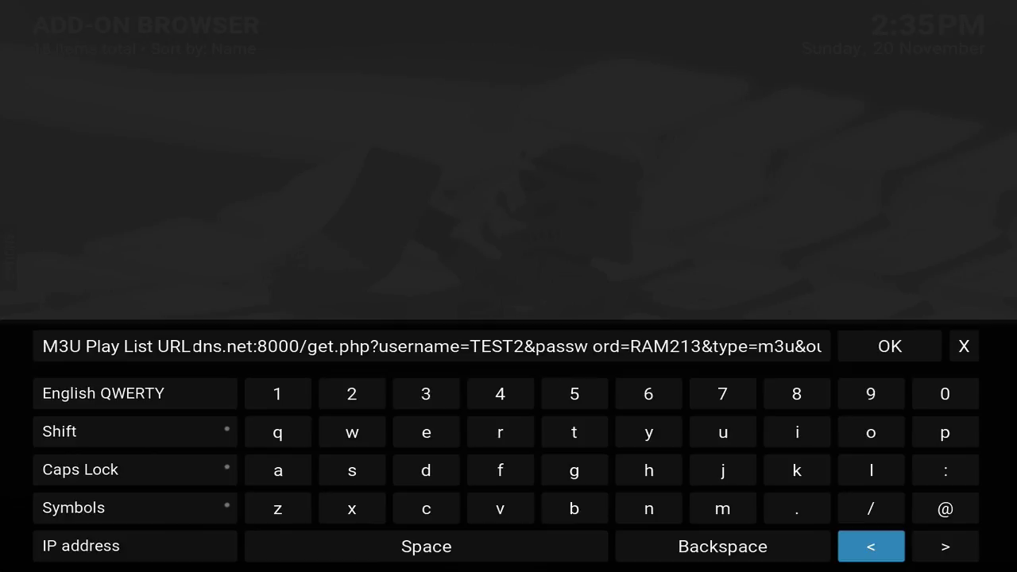
key(Return)
key(Return)
key(Return)
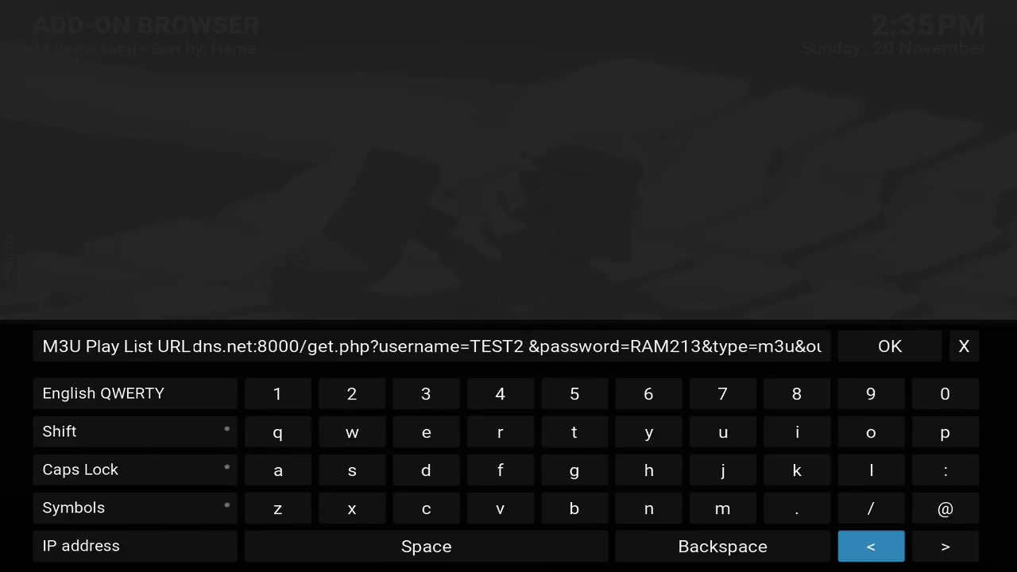
key(BackSpace)
key(BackSpace)
key(BackSpace)
key(BackSpace)
key(BackSpace)
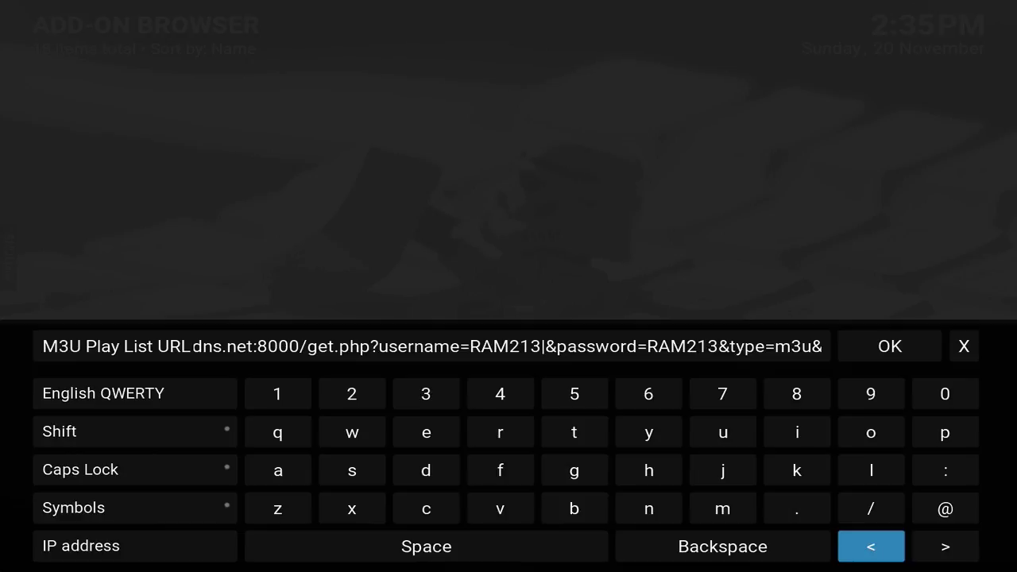
Step: Type the new account username into the playlist URL
key(Right)
key(Right)
key(Up)
key(Up)
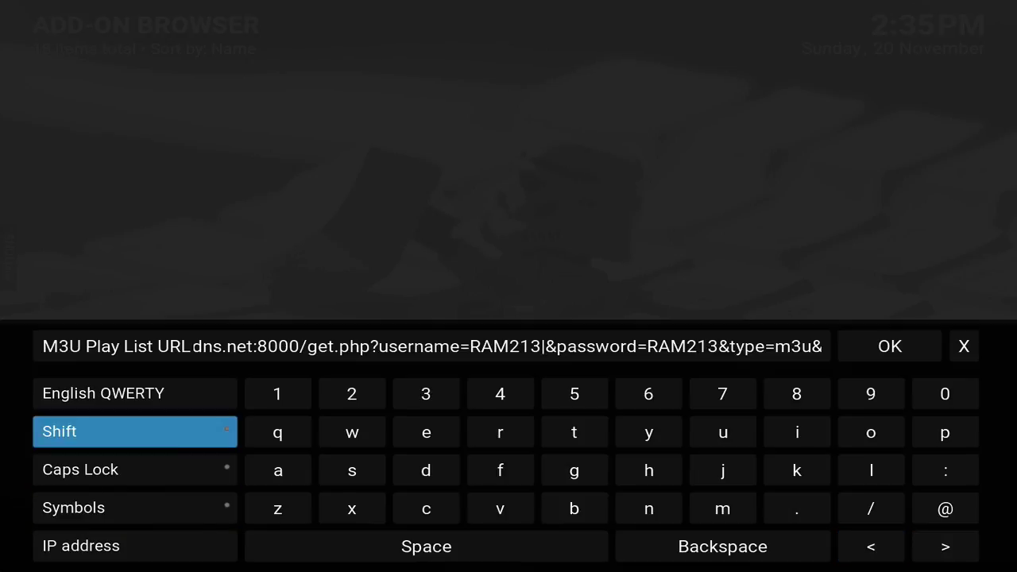
key(Up)
key(Right)
key(Right)
key(Up)
key(Left)
key(Right)
key(Right)
key(Right)
key(Right)
key(Right)
key(Right)
key(Right)
key(Right)
key(Right)
key(Right)
key(Right)
key(Right)
key(Right)
key(Right)
key(Right)
key(Right)
key(Right)
key(Right)
key(Right)
key(Right)
key(Right)
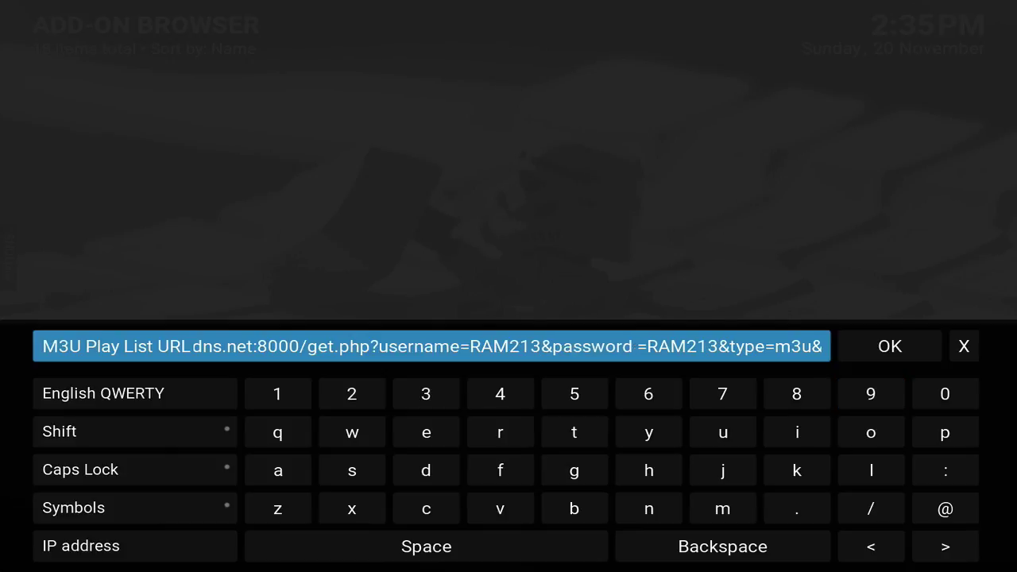
key(Right)
key(Right)
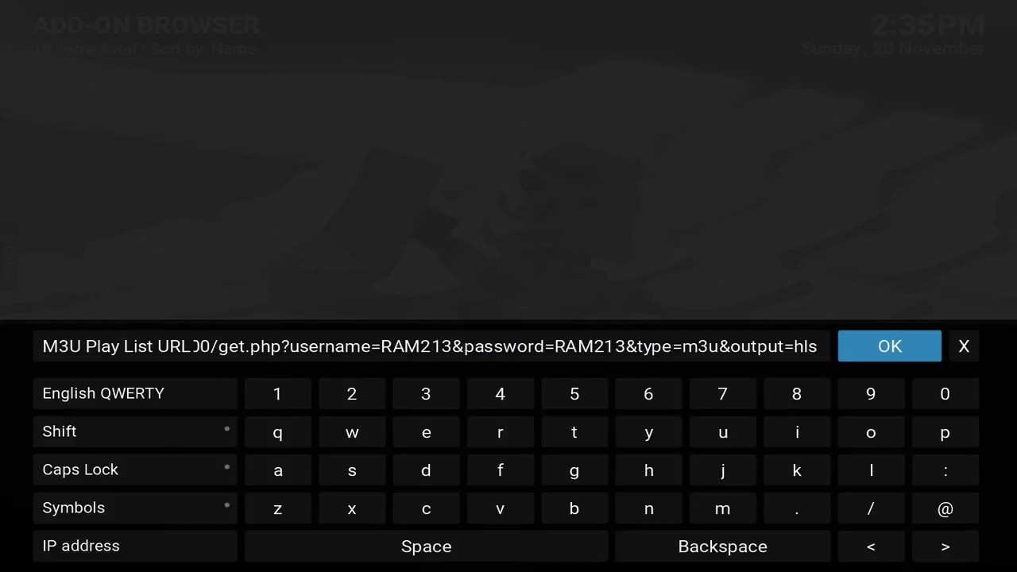
Step: Review and accept the edited M3U Play List URL
key(Left)
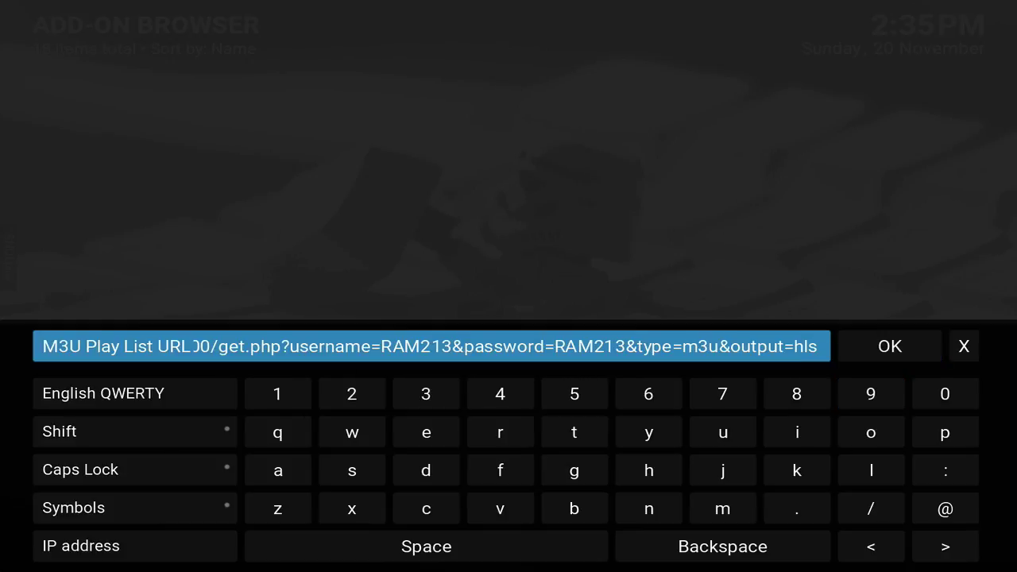
key(Right)
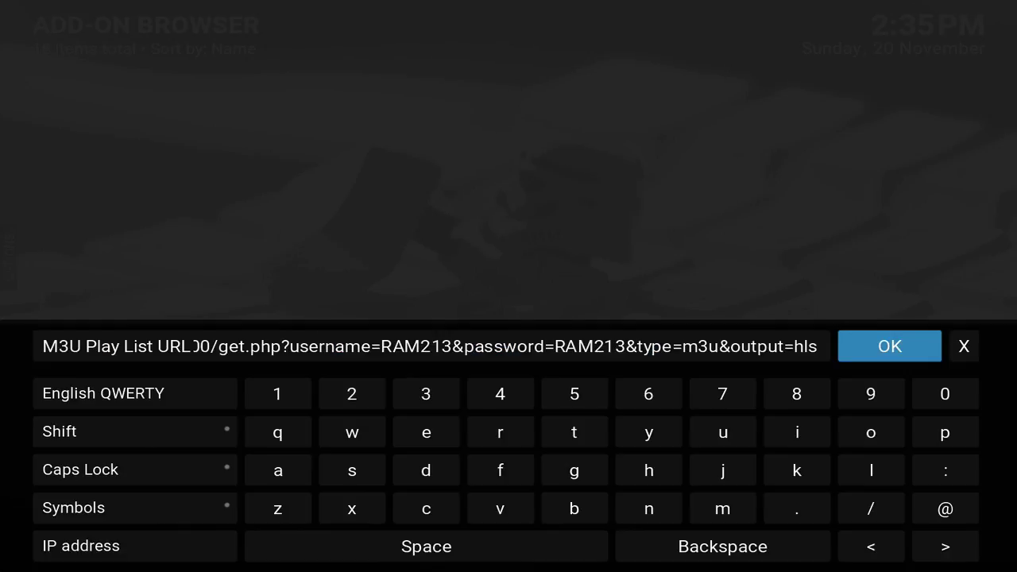
key(Return)
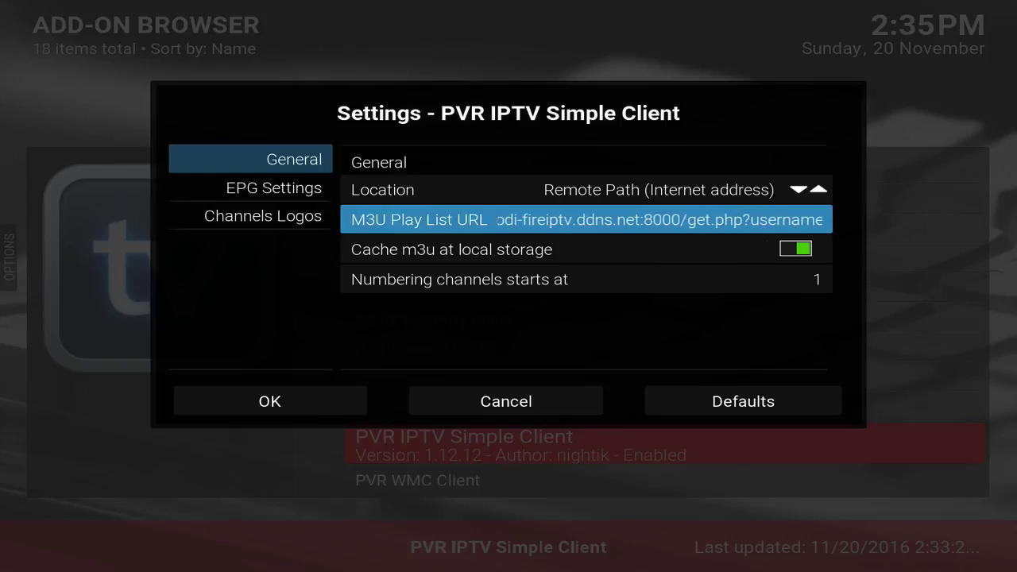
Step: Set EPG Time Shift to -8.00 hours and apply it to all channels
key(Left)
key(Down)
key(Right)
key(Down)
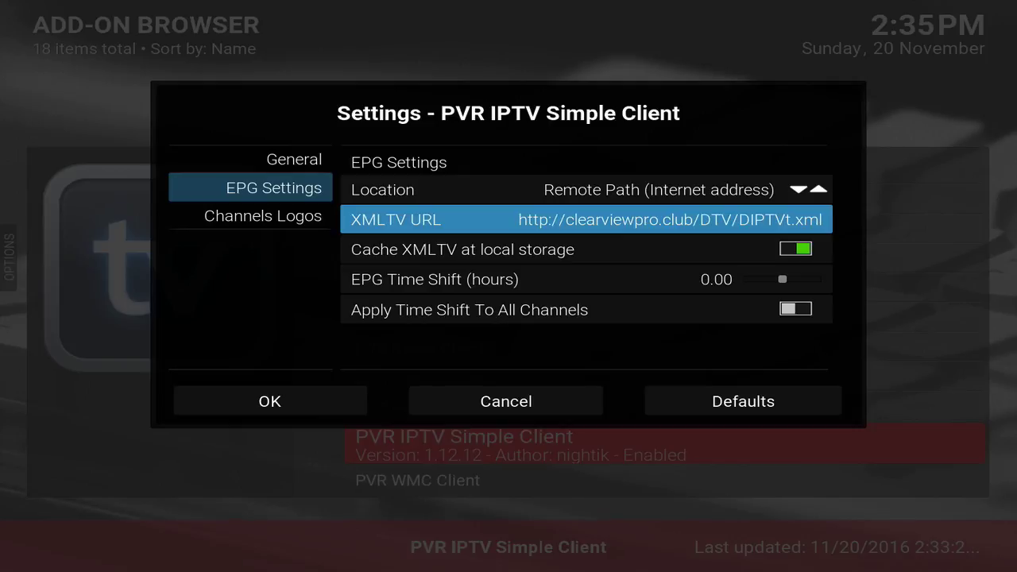
key(Down)
key(Down)
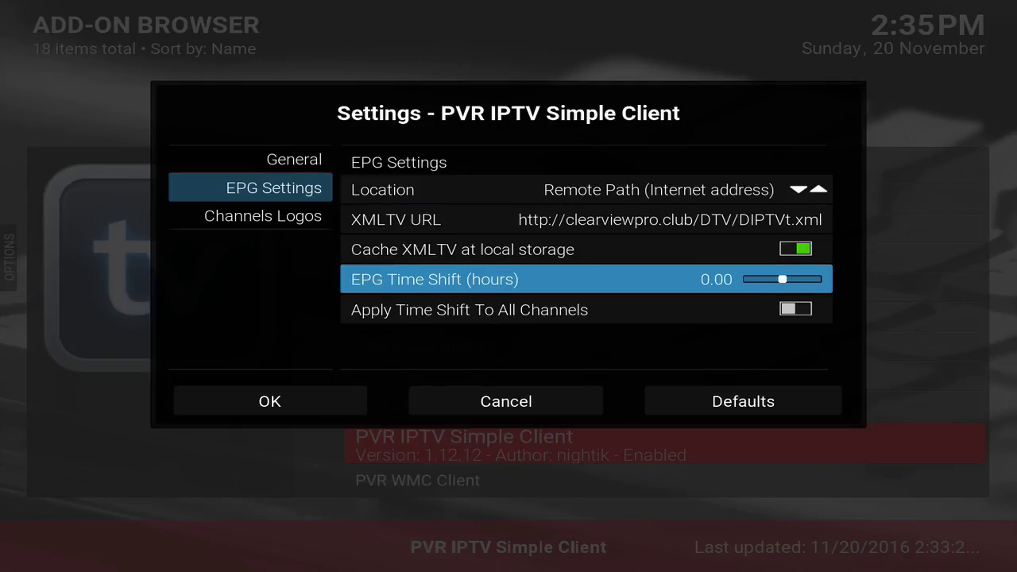
key(Left)
key(Left)
key(Left)
key(Left)
key(Left)
key(Left)
key(Left)
key(Left)
key(Left)
key(Left)
key(Left)
key(Left)
key(Left)
key(Left)
key(Left)
key(Left)
key(Left)
key(Left)
key(Left)
key(Left)
key(Right)
key(Right)
key(Right)
key(Right)
key(Right)
key(Right)
key(Right)
key(Down)
key(Return)
Step: Save the PVR IPTV Simple Client settings with OK
key(Left)
key(Down)
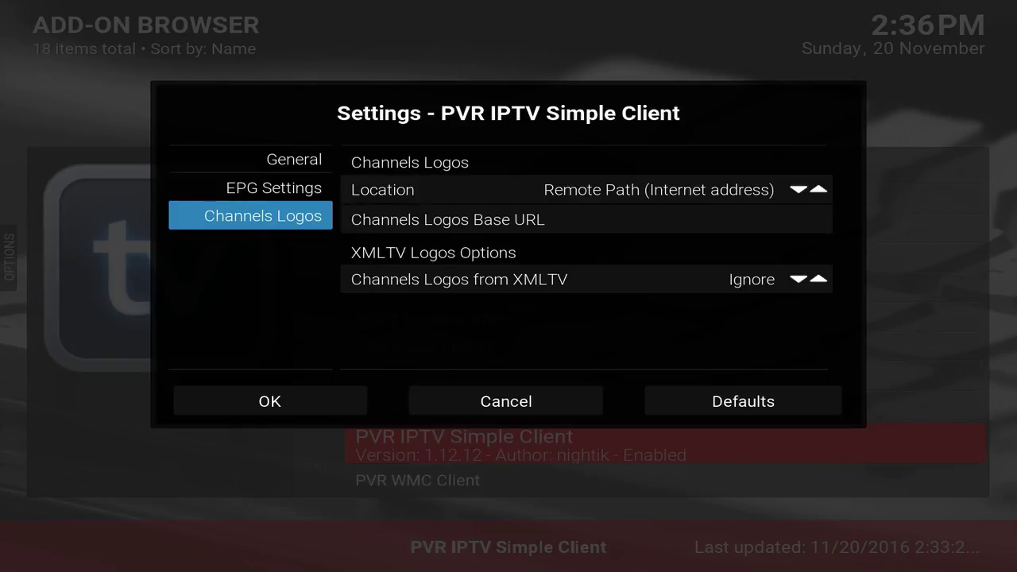
key(Down)
key(Return)
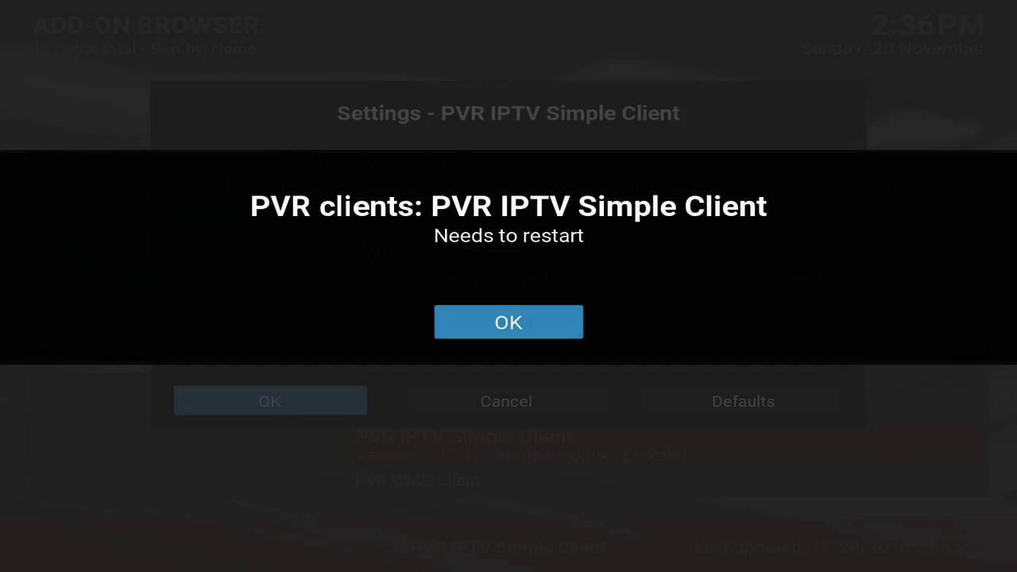
Step: Acknowledge the client restart notice and go to the Live-TV settings
key(Return)
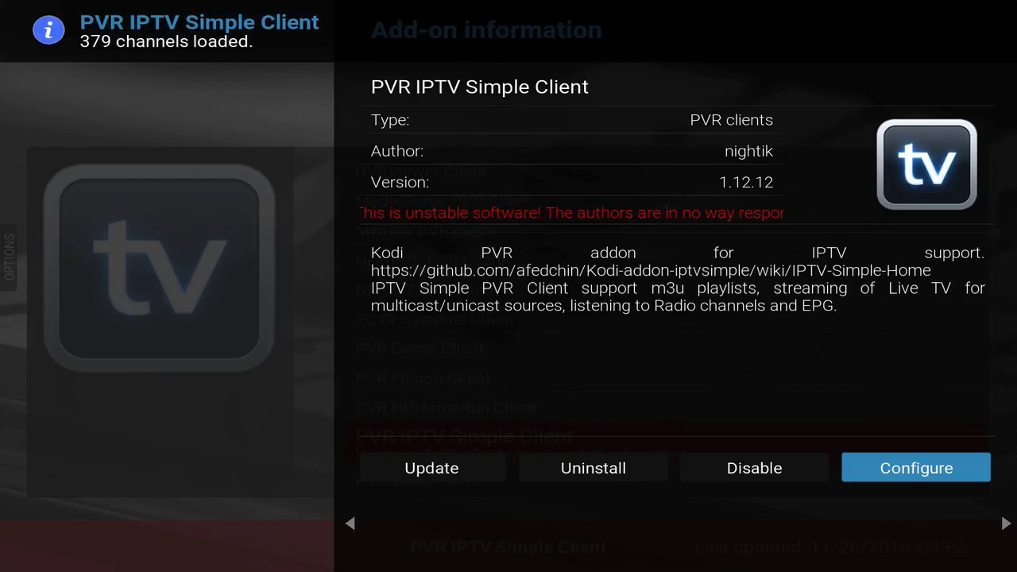
key(Right)
key(Right)
key(Right)
key(Escape)
key(Escape)
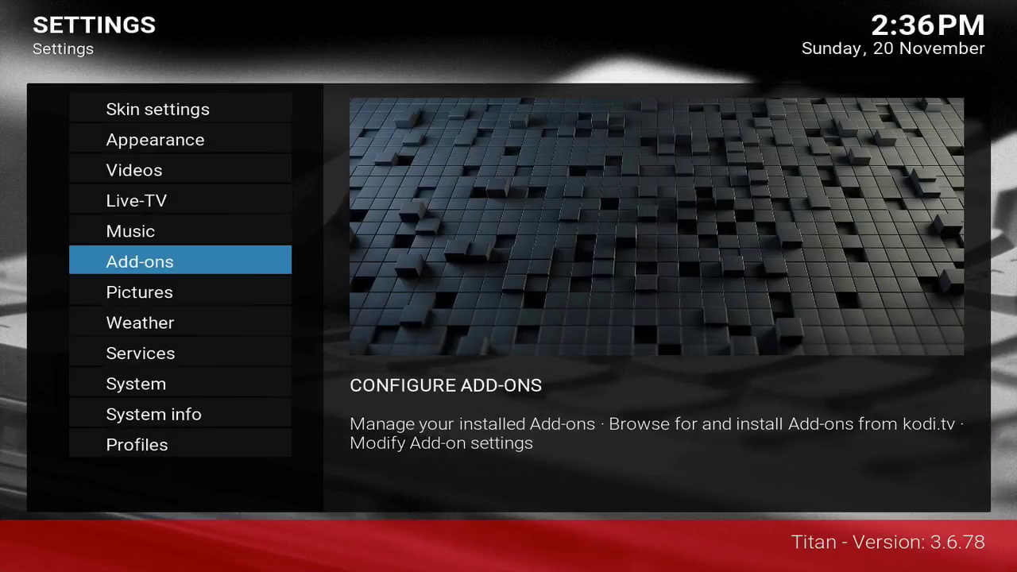
key(Up)
key(Up)
key(Return)
key(Return)
key(Return)
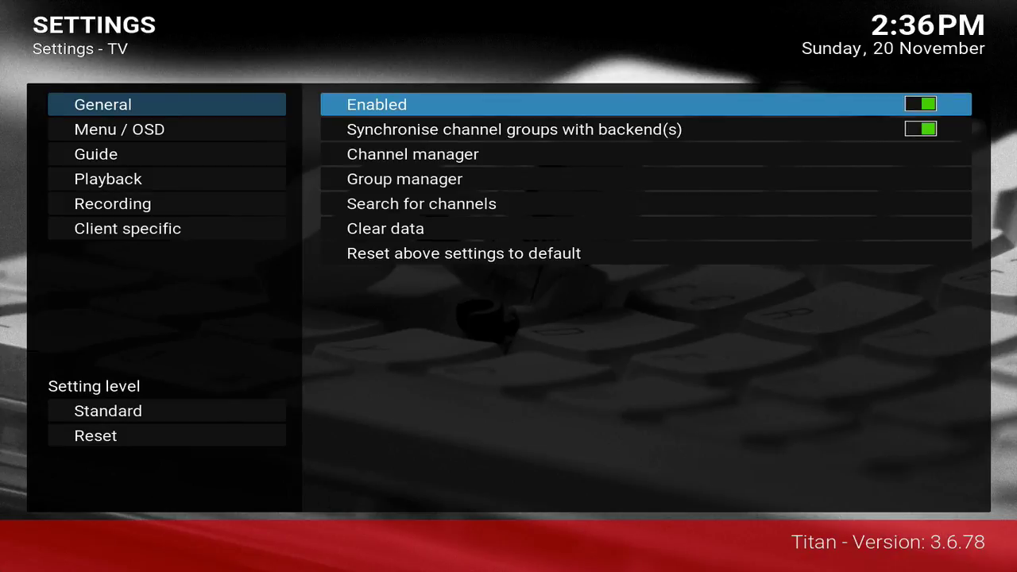
Step: Clear all TV data under General, then clear the guide data under Guide
key(Down)
key(Down)
key(Down)
key(Down)
key(Down)
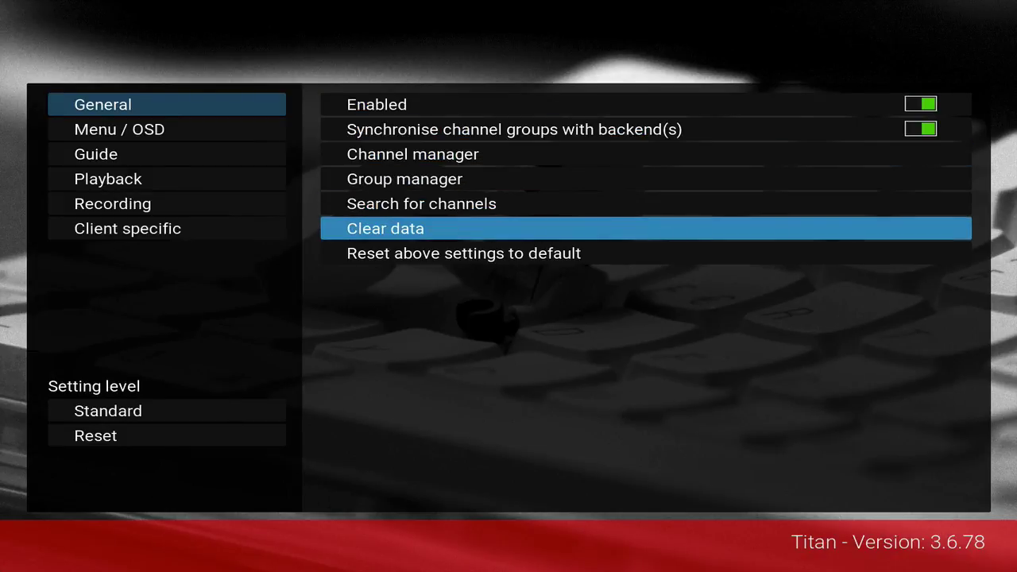
key(Return)
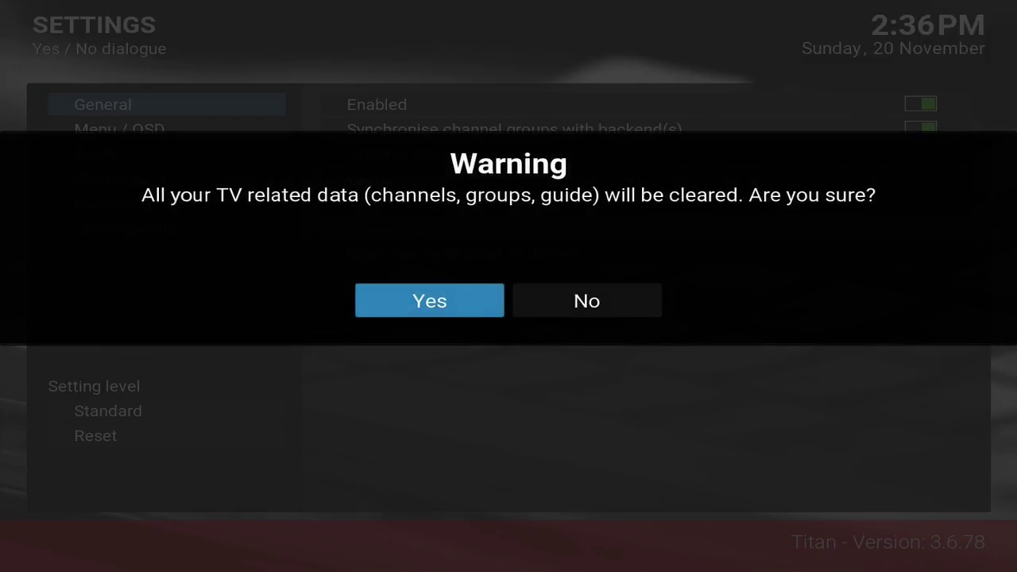
key(Return)
key(Left)
key(Down)
key(Down)
key(Right)
key(Down)
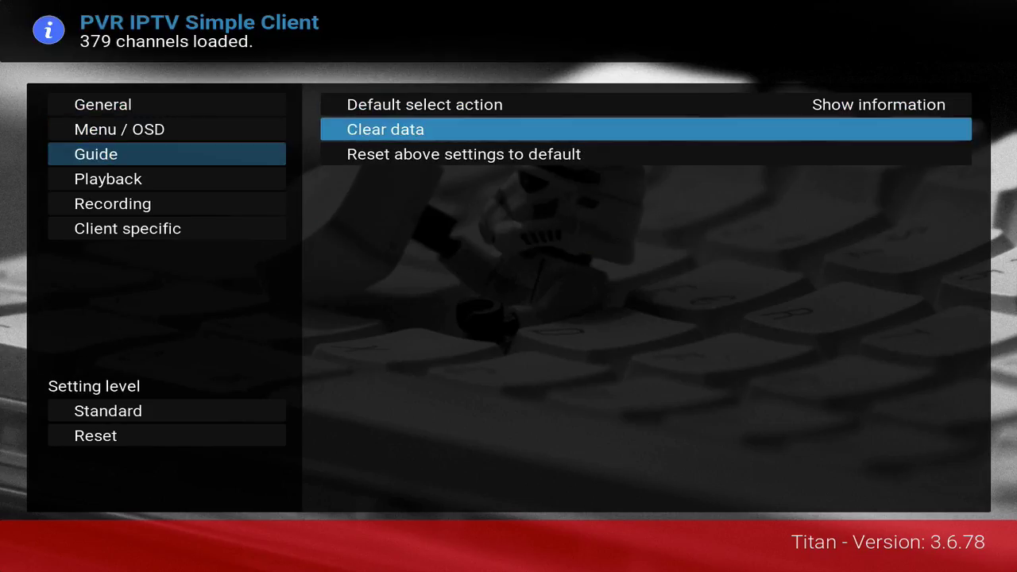
key(Return)
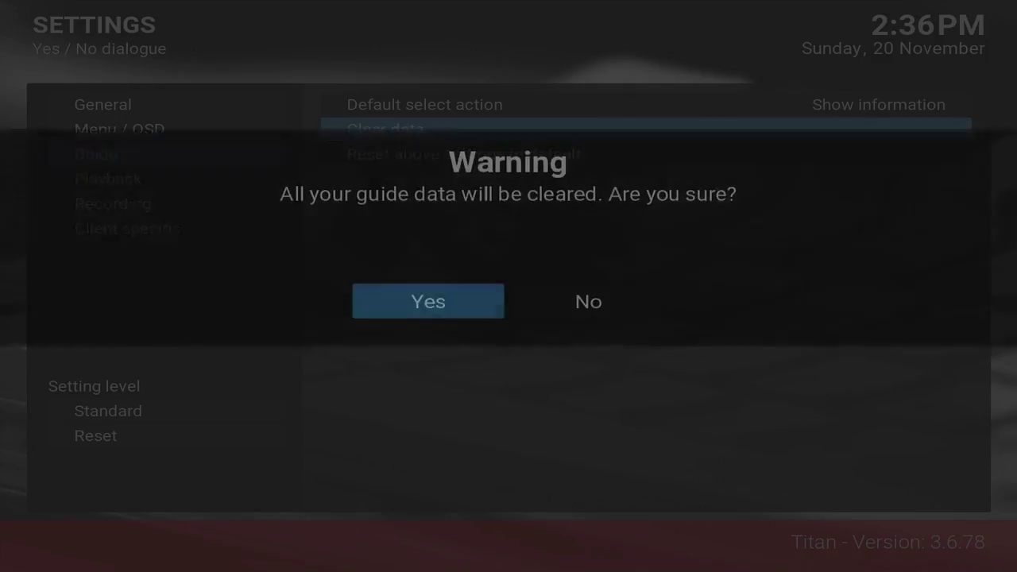
key(Return)
Step: Set the guide's Default select action to Switch to channel
key(Up)
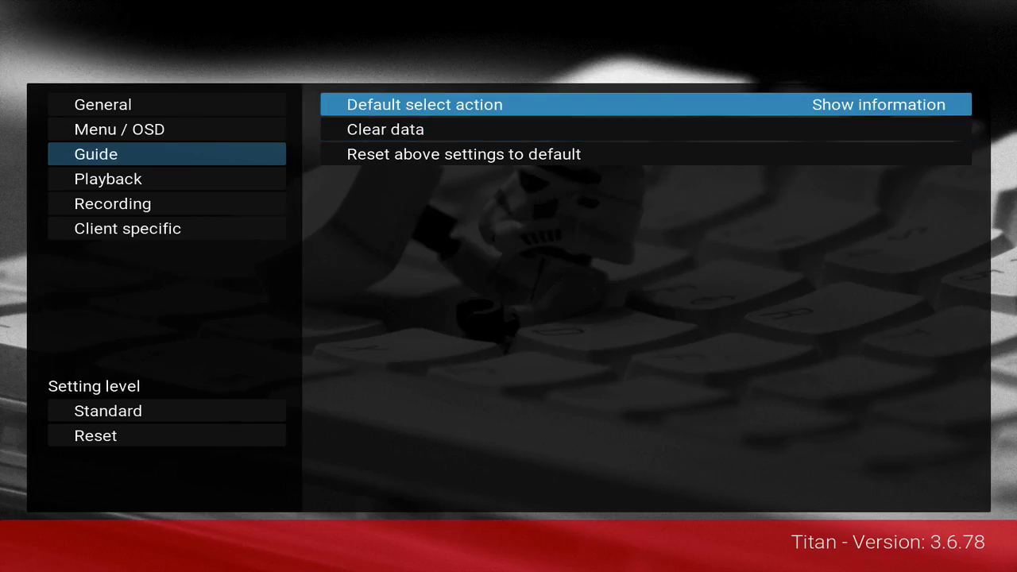
key(Return)
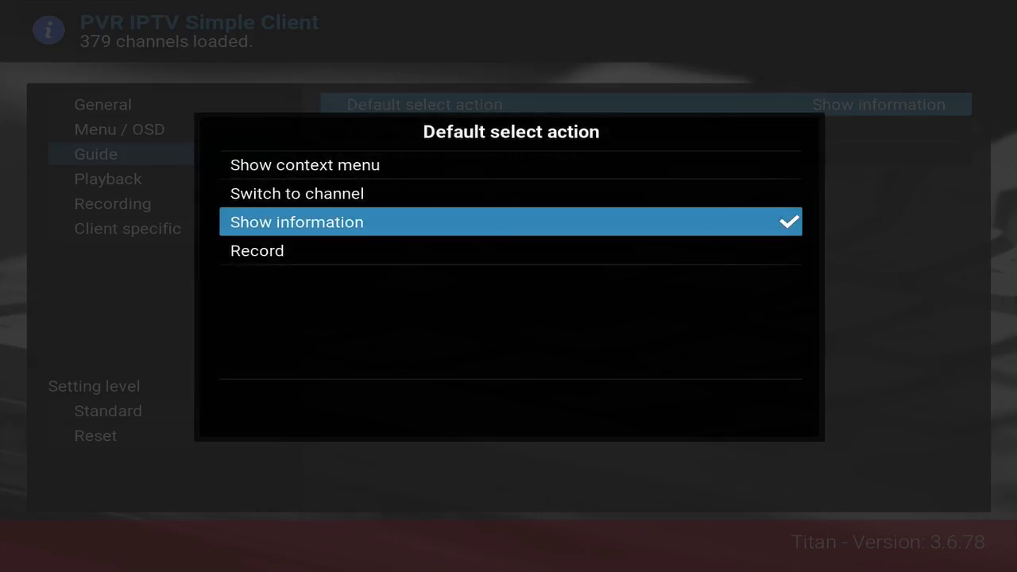
key(Up)
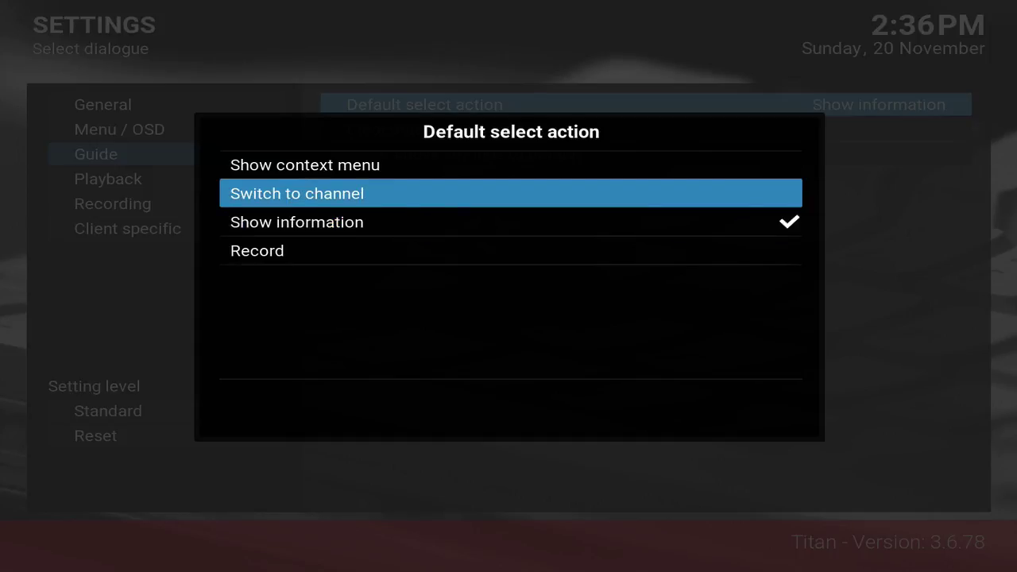
key(Return)
key(Left)
key(Escape)
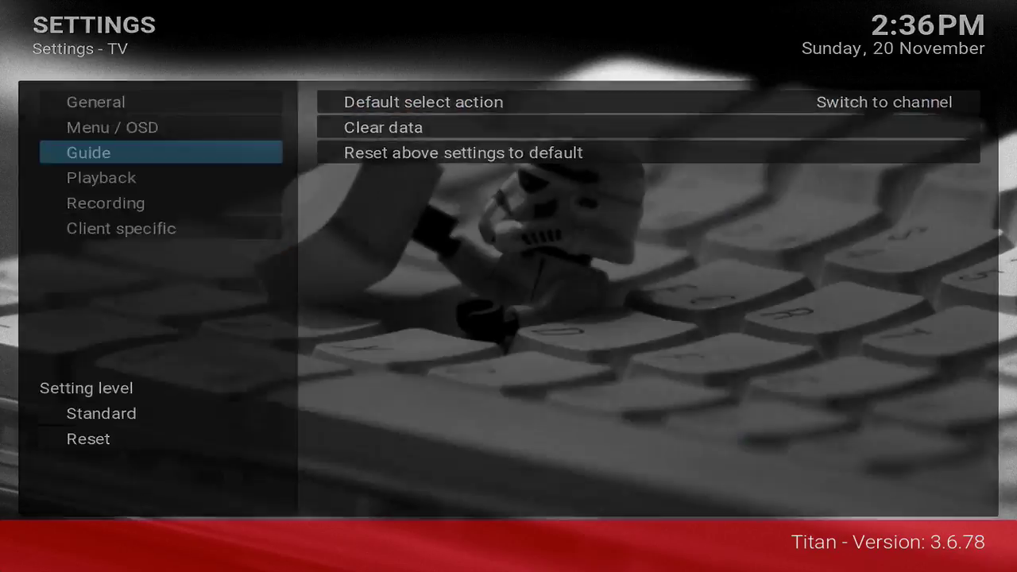
Step: Go to Skin settings > Configure shortcuts and choose Edit menu shortcuts
key(Down)
key(Down)
key(Down)
key(Down)
key(Down)
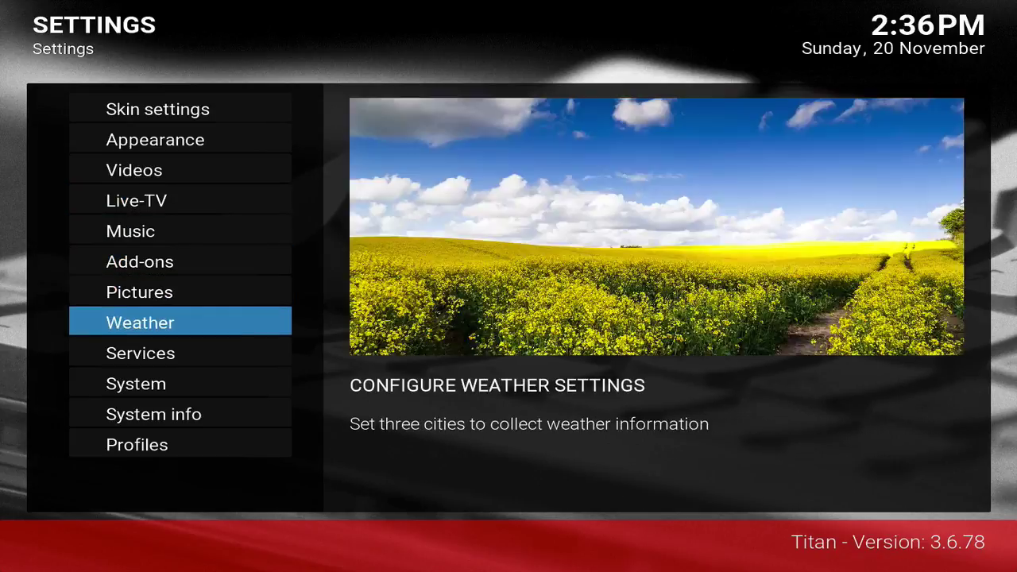
key(Up)
key(Up)
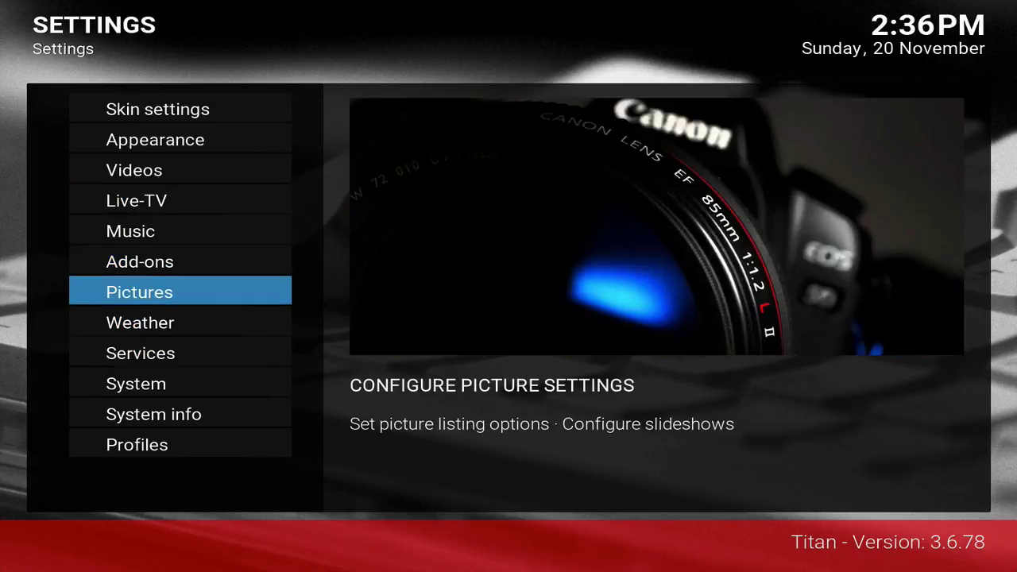
key(Down)
key(Down)
key(Up)
key(Up)
key(Up)
key(Up)
key(Up)
key(Up)
key(Up)
key(Up)
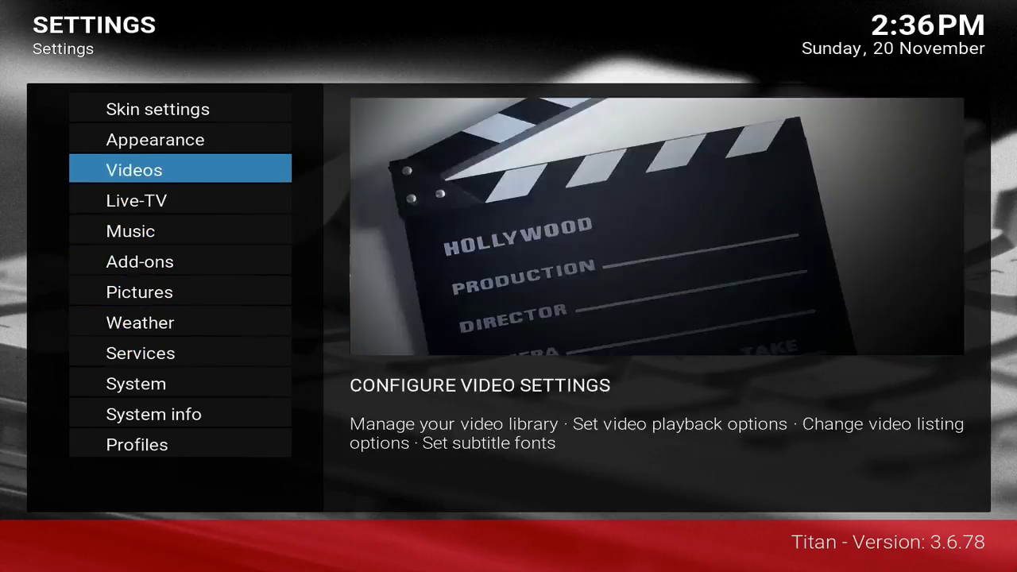
key(Escape)
key(Down)
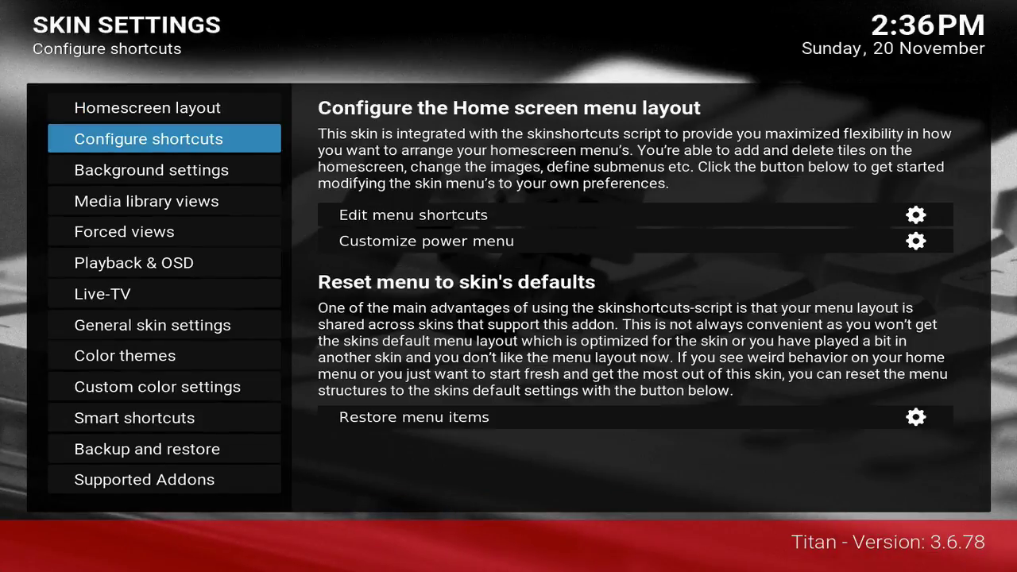
key(Right)
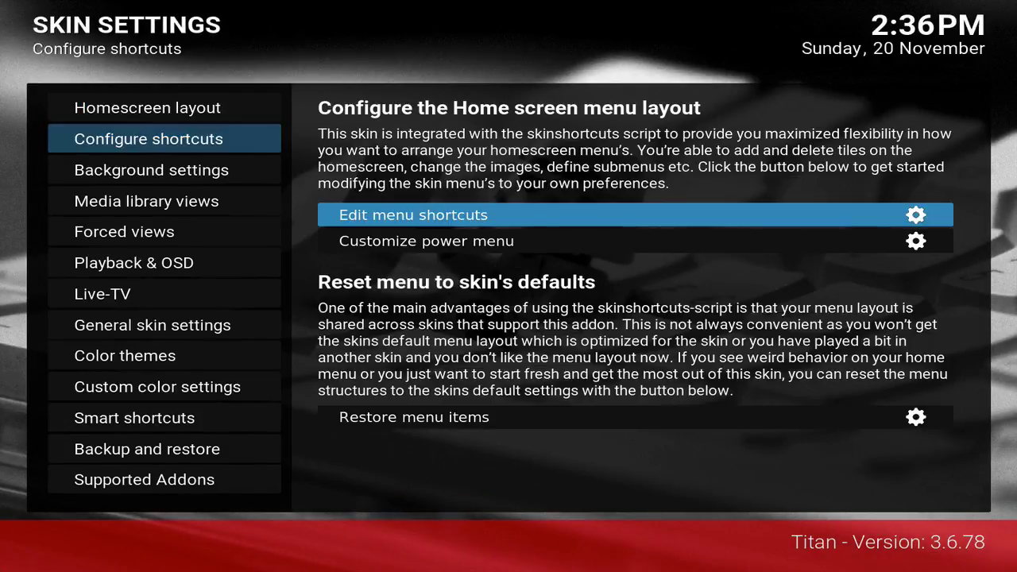
key(Return)
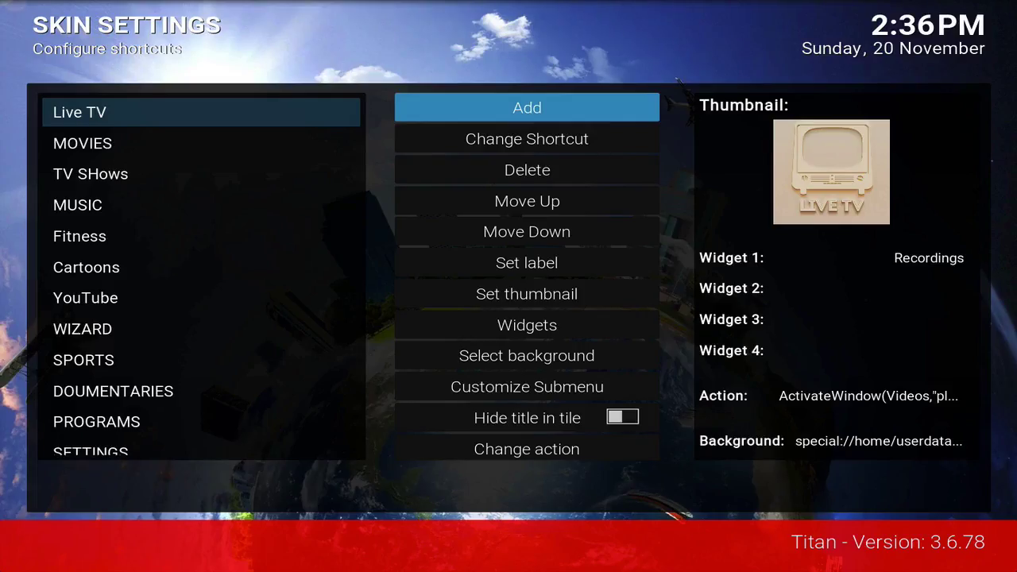
Step: Open the Live TV entry's submenu items and select KODI FIRE IPTV
key(Left)
key(Right)
key(Up)
key(Up)
key(Up)
key(Up)
key(Up)
key(Up)
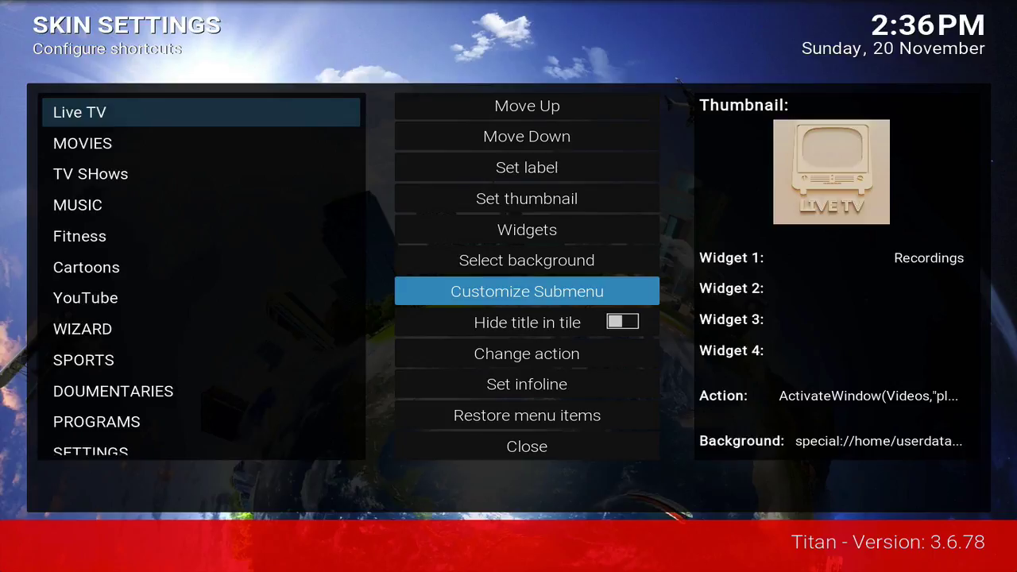
key(Return)
key(Left)
key(Right)
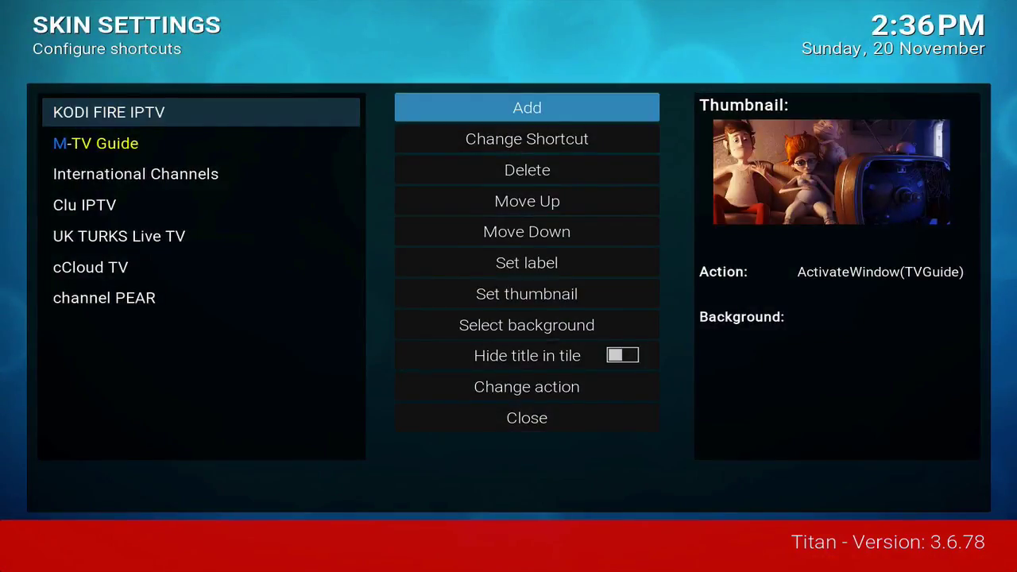
key(Left)
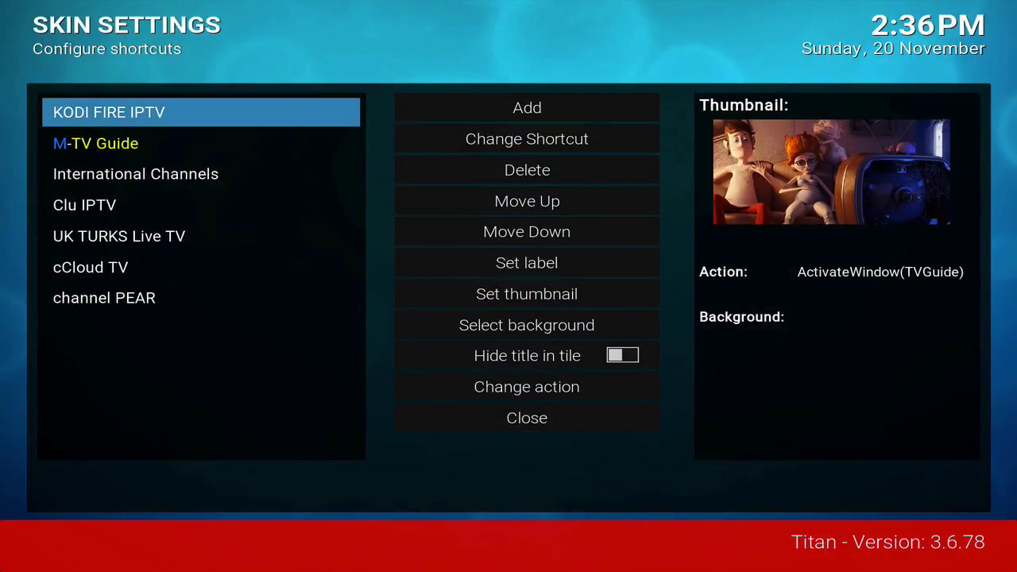
Step: Change that item's shortcut target to Live TV and exit to save the menu
key(Right)
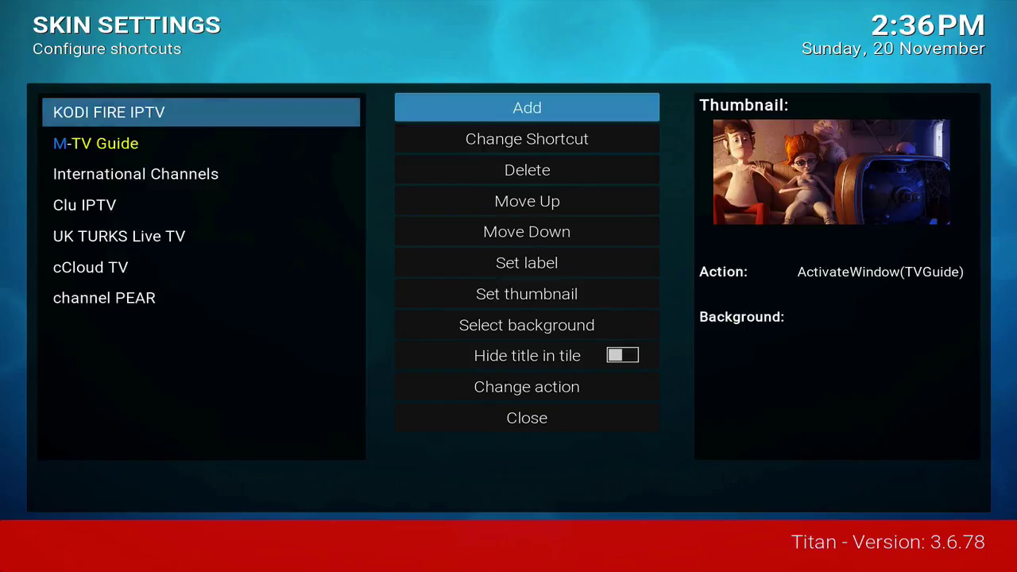
key(Down)
key(Return)
key(Down)
key(Down)
key(Down)
key(Down)
key(Return)
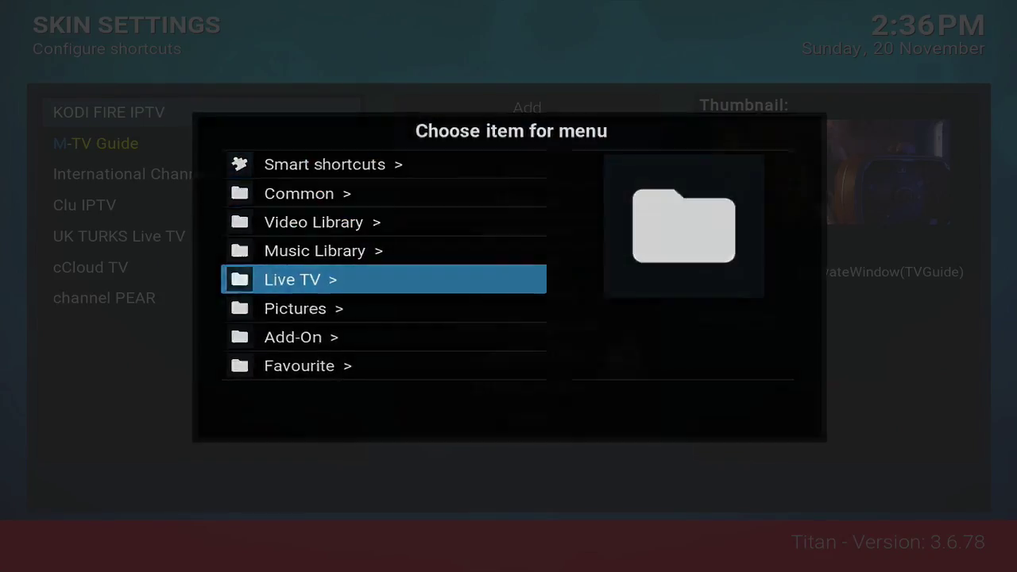
key(Down)
key(Down)
key(Up)
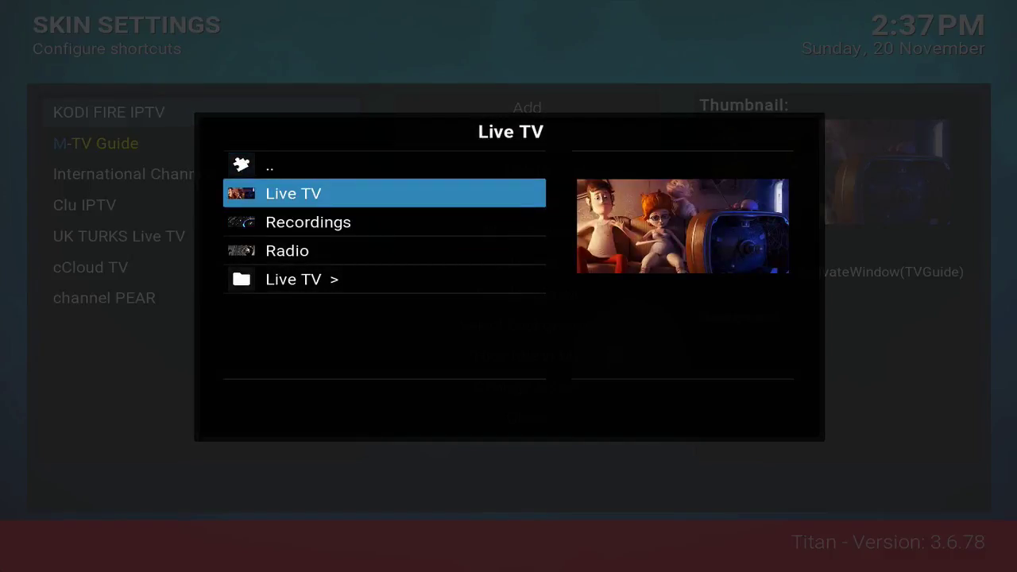
key(Return)
key(Escape)
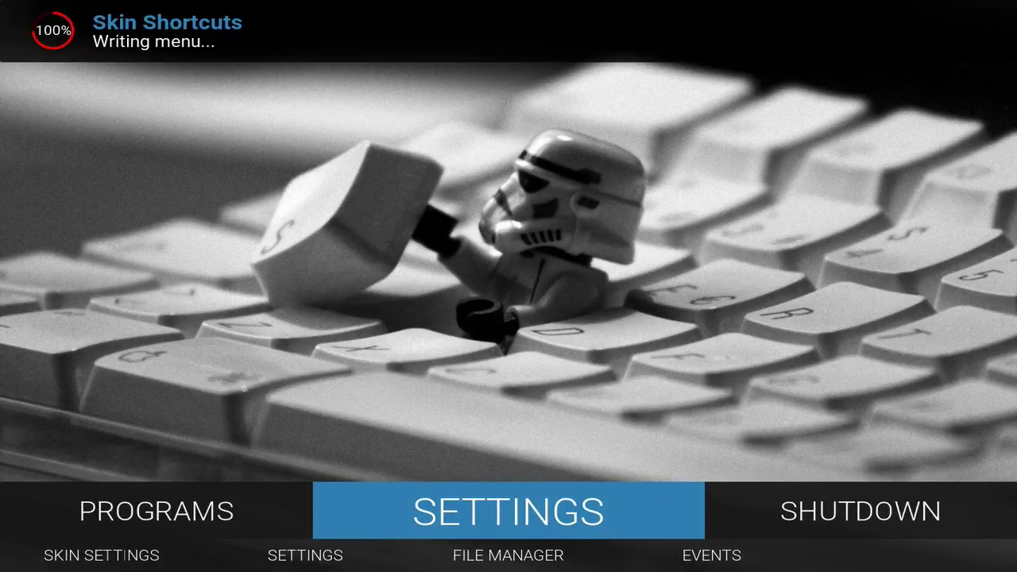
Step: From the home LIVE TV section, select the LIVE TV submenu item to open the guide
key(Right)
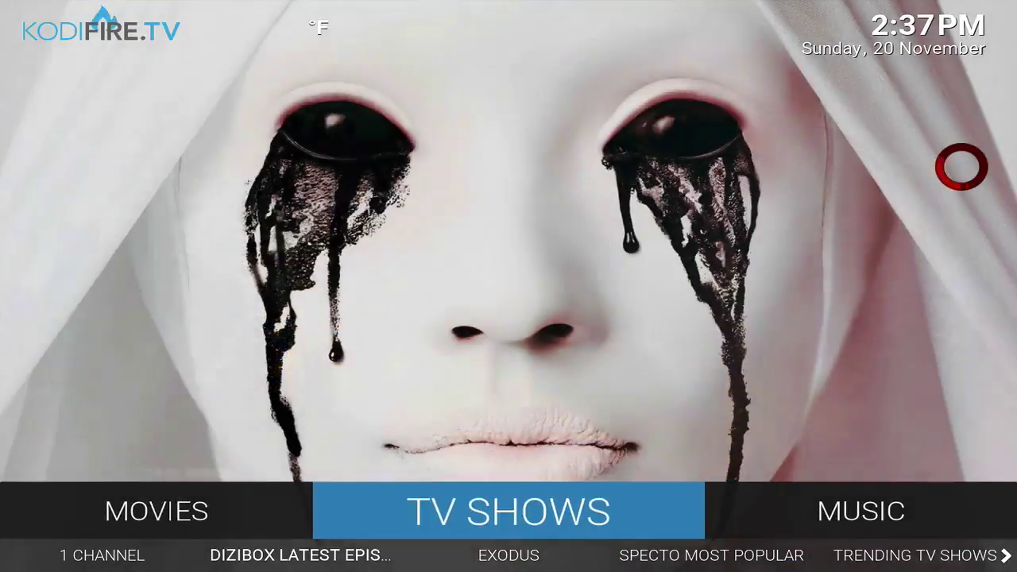
key(Left)
key(Left)
key(Down)
key(Left)
key(Left)
key(Left)
key(Right)
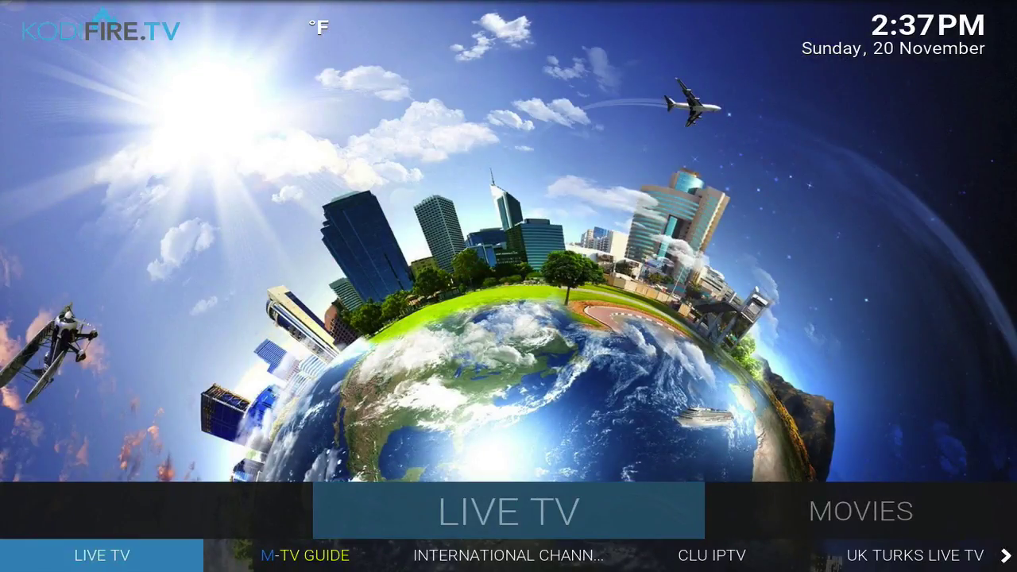
key(Return)
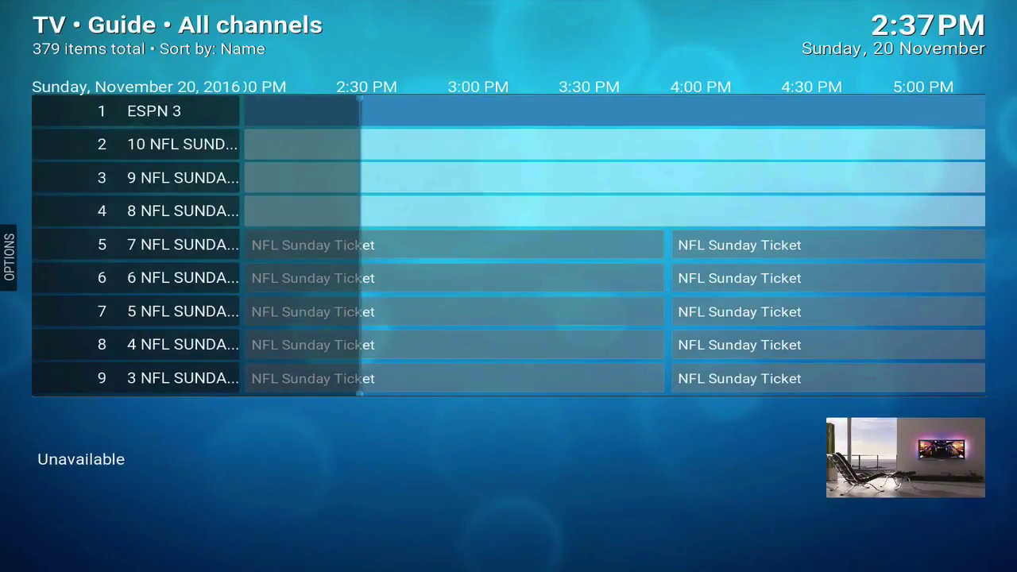
Step: Play channel 12 NFL REDZONE directly from the TV guide
key(Down)
key(Down)
key(Down)
key(Down)
key(Down)
key(Down)
key(Down)
key(Down)
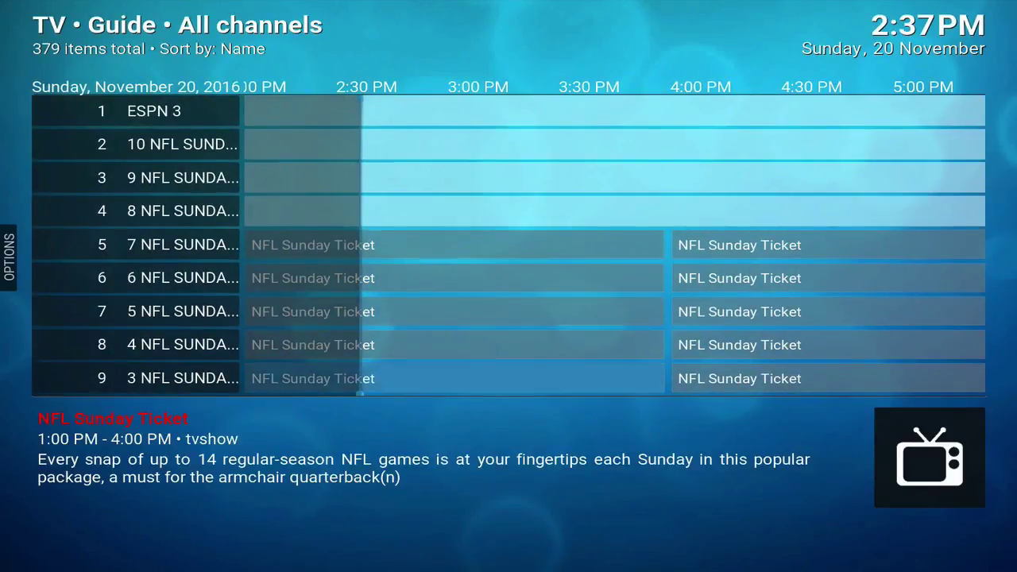
key(Down)
key(Down)
key(Down)
key(Down)
key(Down)
key(Down)
key(Down)
key(Down)
key(Down)
key(Down)
key(Down)
key(Down)
key(Down)
key(Up)
key(Up)
key(Up)
key(Up)
key(Up)
key(Up)
key(Up)
key(Up)
key(Up)
key(Up)
key(Up)
key(Up)
key(Up)
key(Up)
key(Up)
key(Up)
key(Up)
key(Up)
key(Up)
key(Up)
key(Up)
key(Up)
key(Down)
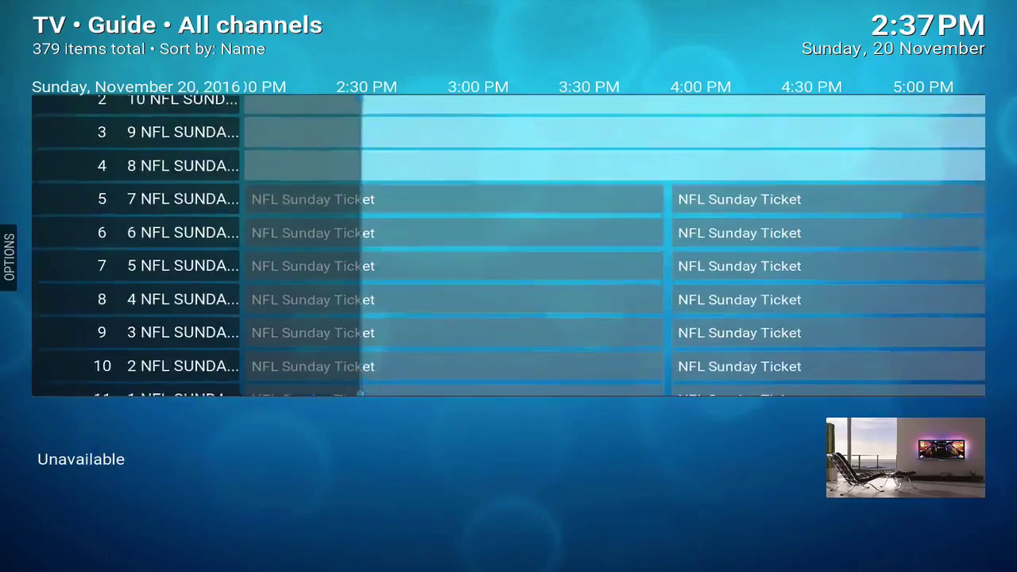
key(Down)
key(Down)
key(Down)
key(Down)
key(Down)
key(Down)
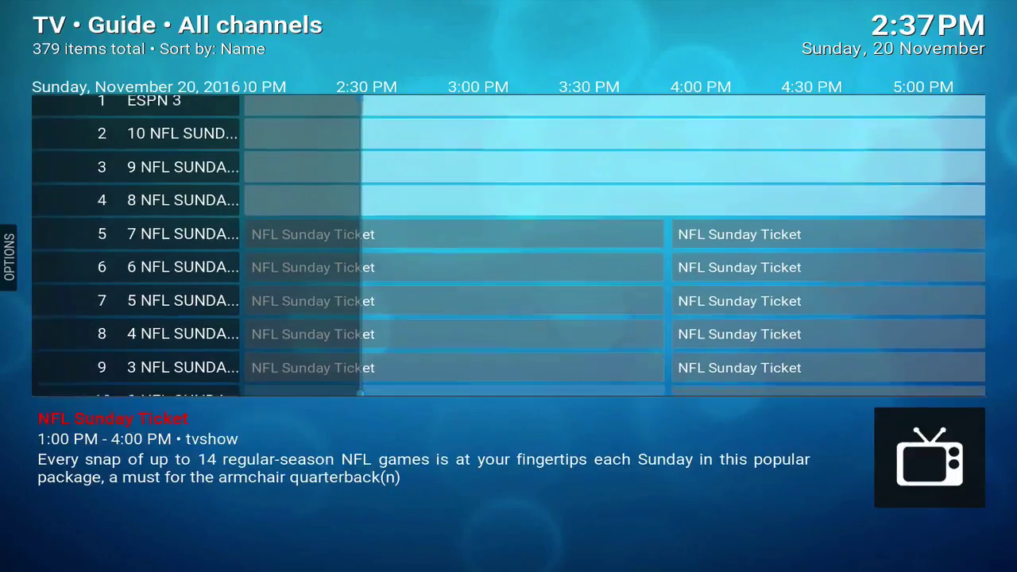
key(Down)
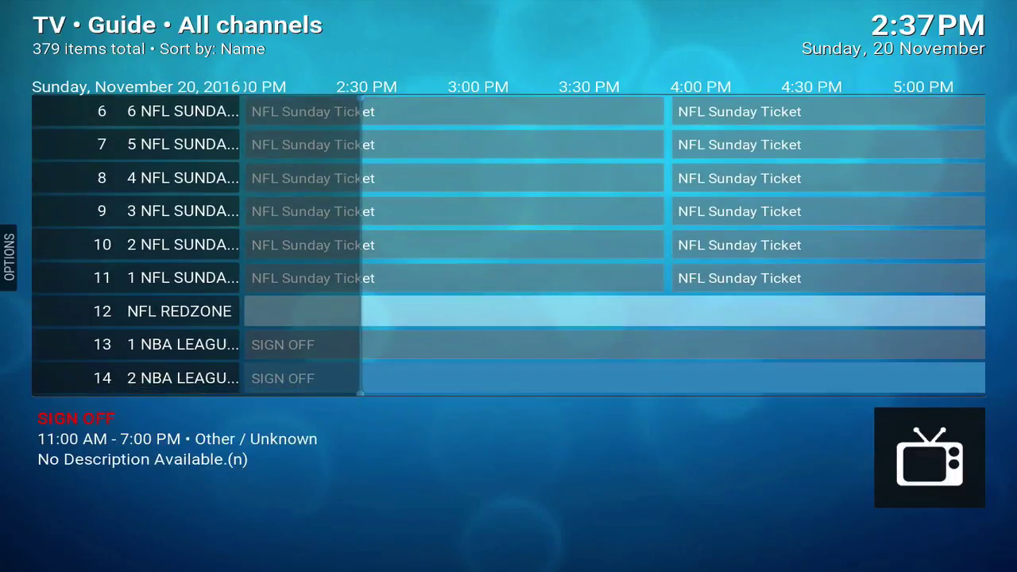
key(Up)
key(Up)
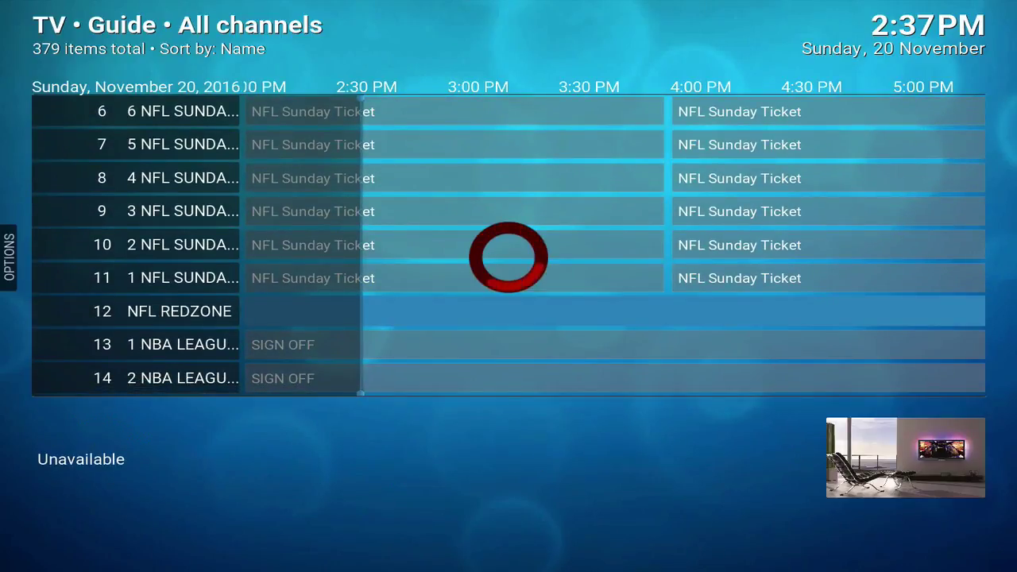
key(Return)
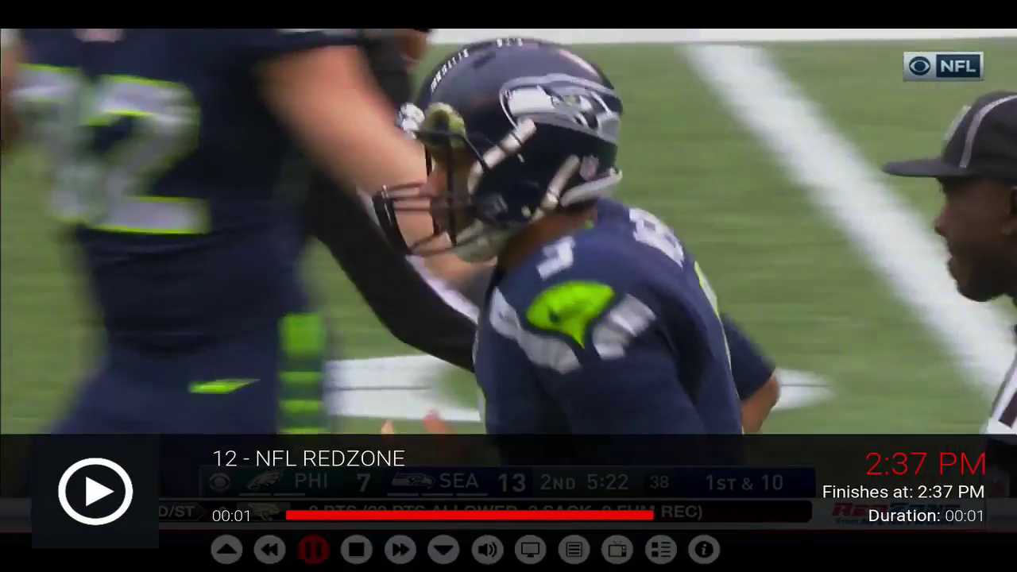
Step: Stop NFL REDZONE from the on-screen controls and lower the volume
key(Right)
key(Return)
key(minus)
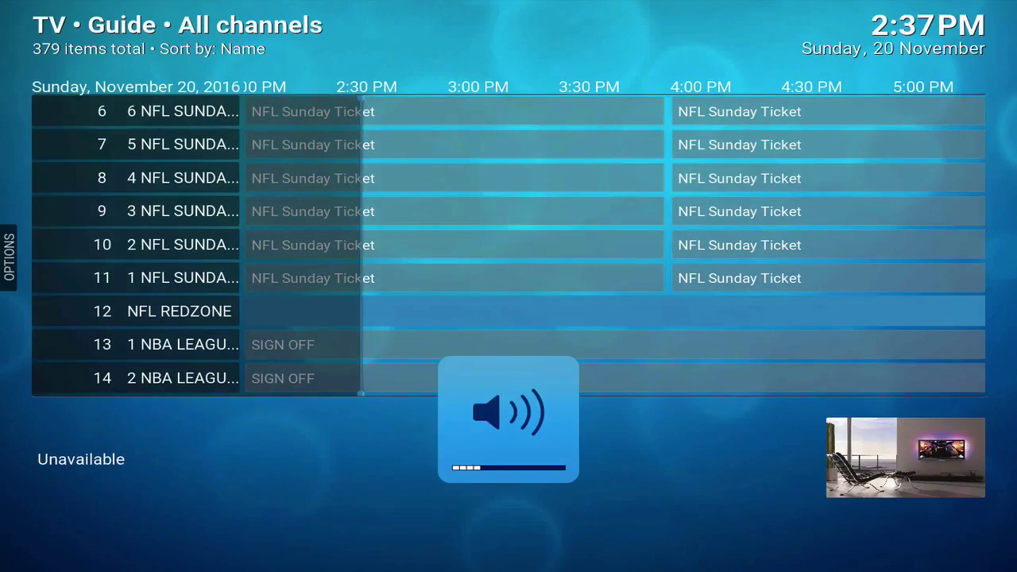
Step: View channel 13's programme information, close it, and move on to channel 14
key(Down)
key(Return)
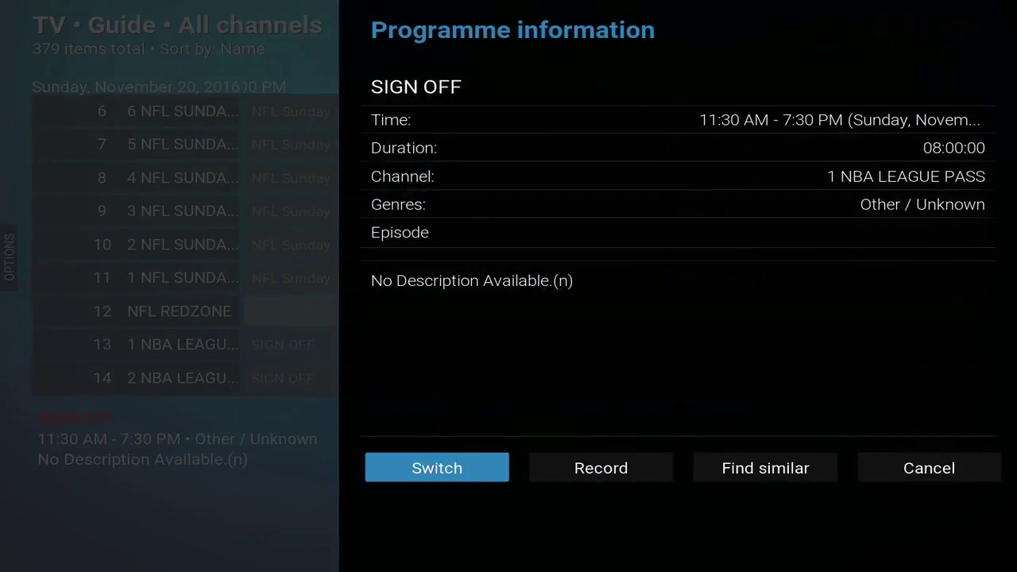
key(BackSpace)
key(Down)
key(Down)
key(Down)
key(Down)
key(Down)
key(Down)
key(Down)
key(Down)
key(Down)
key(Down)
key(Down)
key(Down)
key(Down)
key(Down)
key(Down)
key(Down)
key(Down)
key(Down)
key(Down)
key(Down)
key(Down)
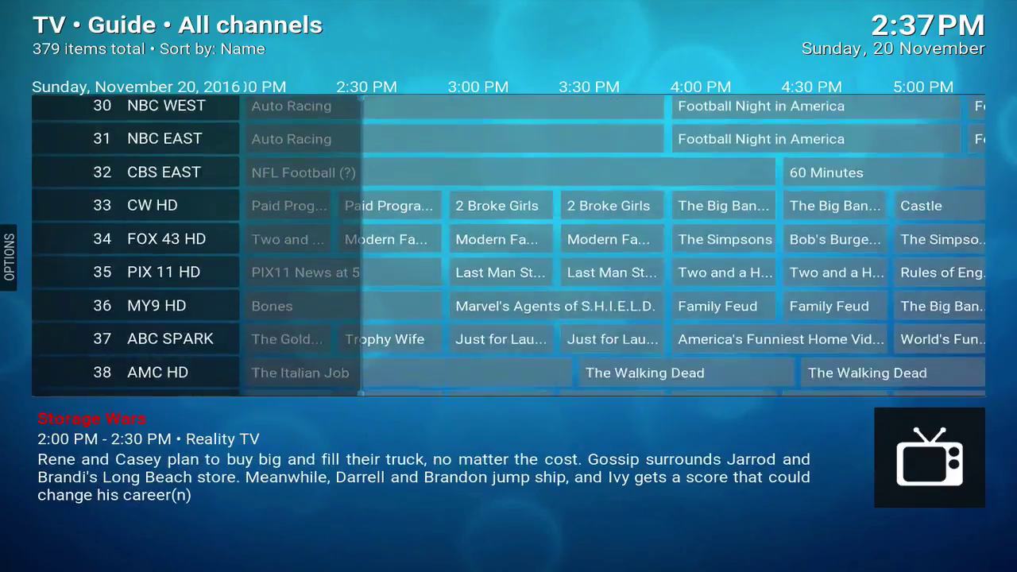
Step: Play Storage Wars on channel 39 A&E HD, then stop it and return to the guide
key(Up)
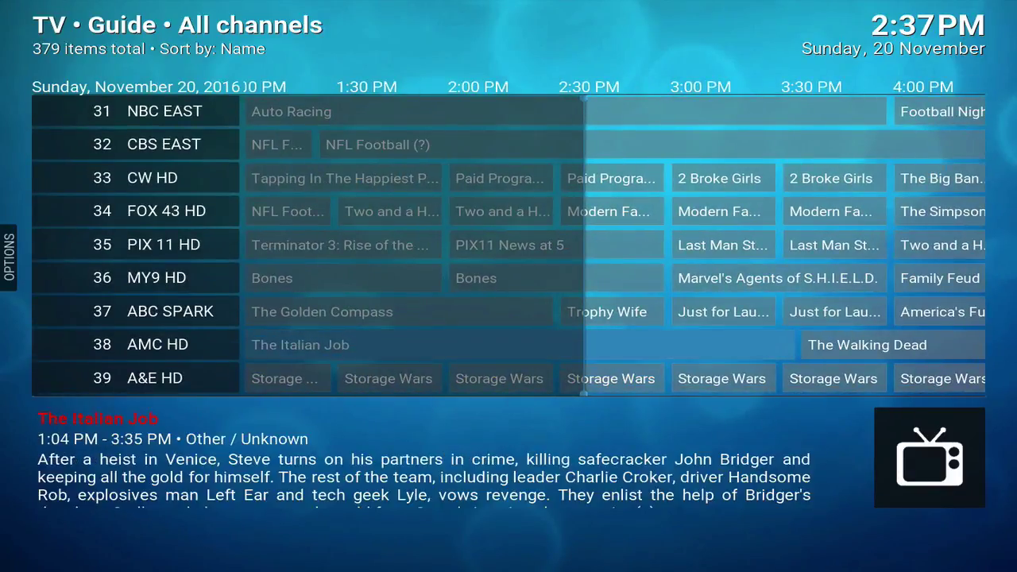
key(minus)
key(Down)
key(Down)
key(Up)
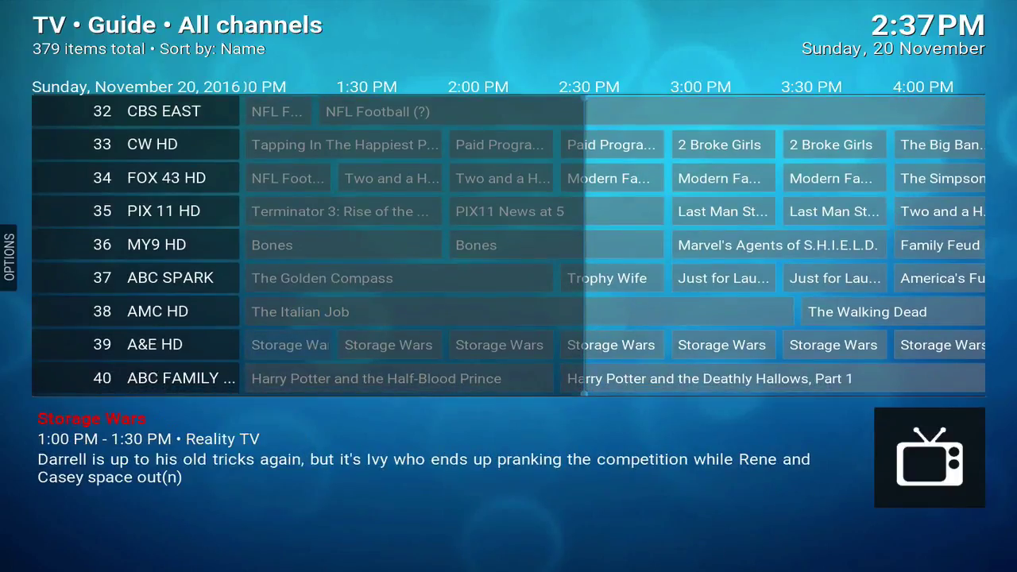
key(Return)
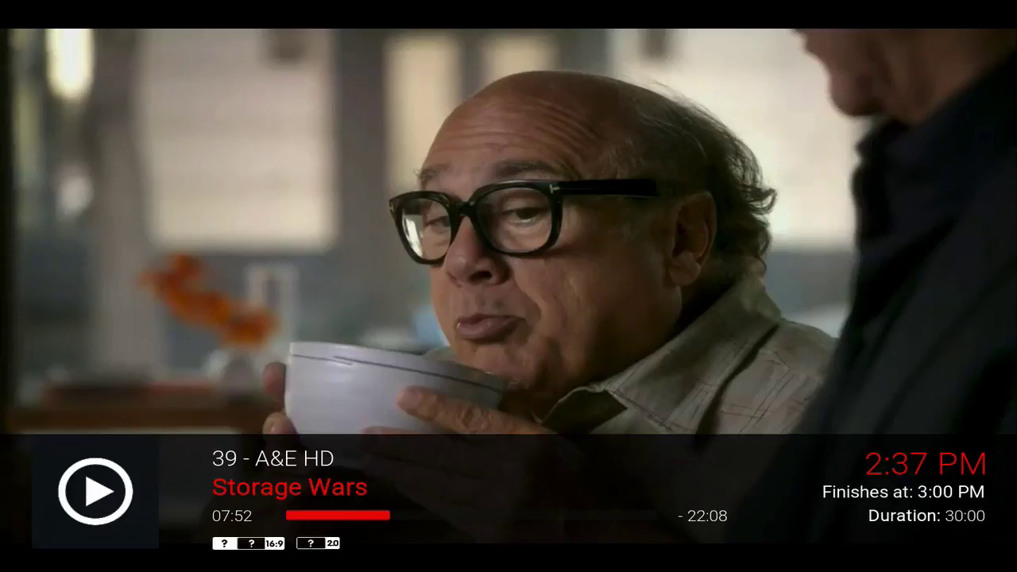
key(Escape)
Step: Check the Women's Basketball programme information on channel 42, then close it
key(Down)
key(Down)
key(Down)
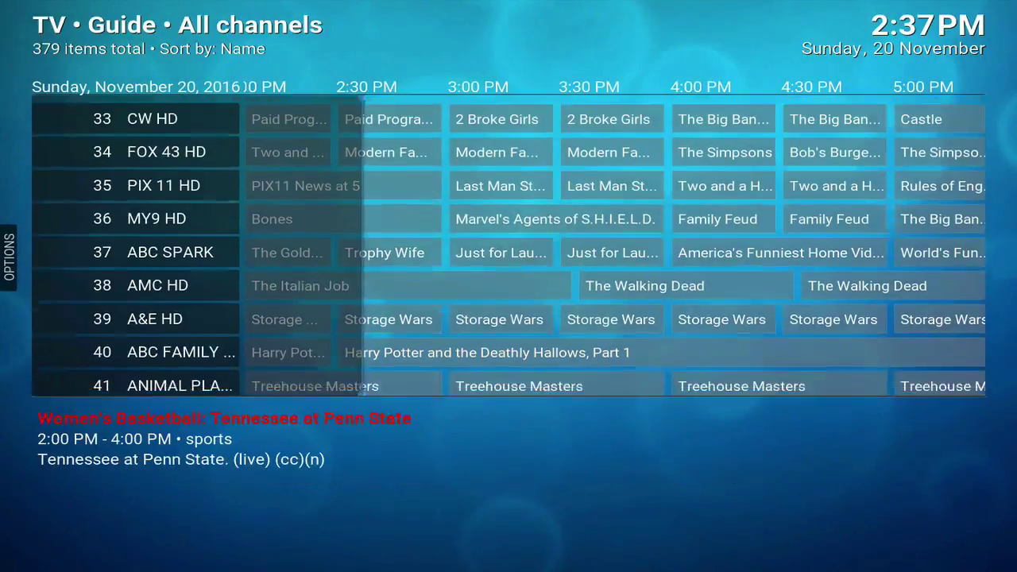
key(Return)
key(Right)
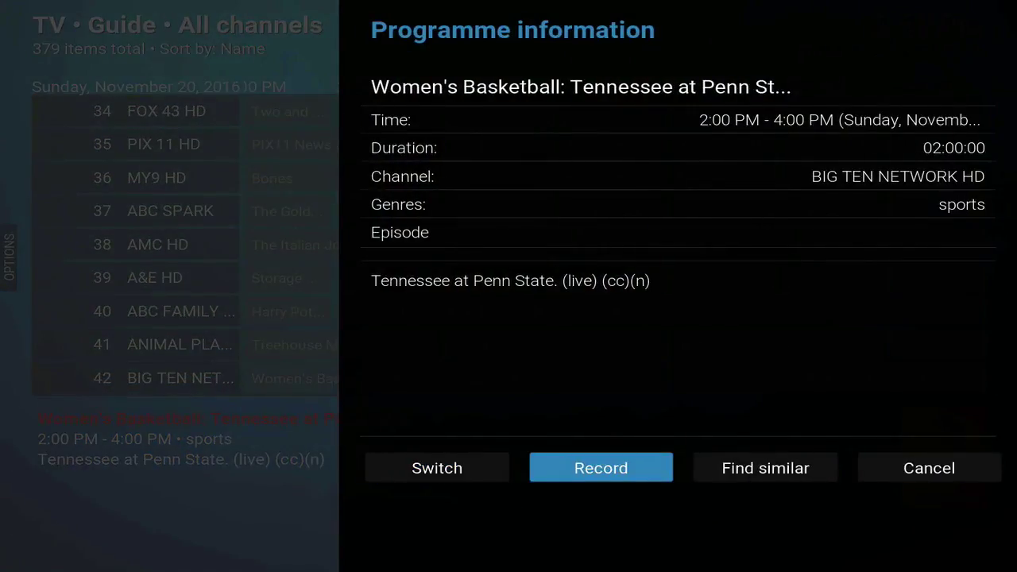
key(Return)
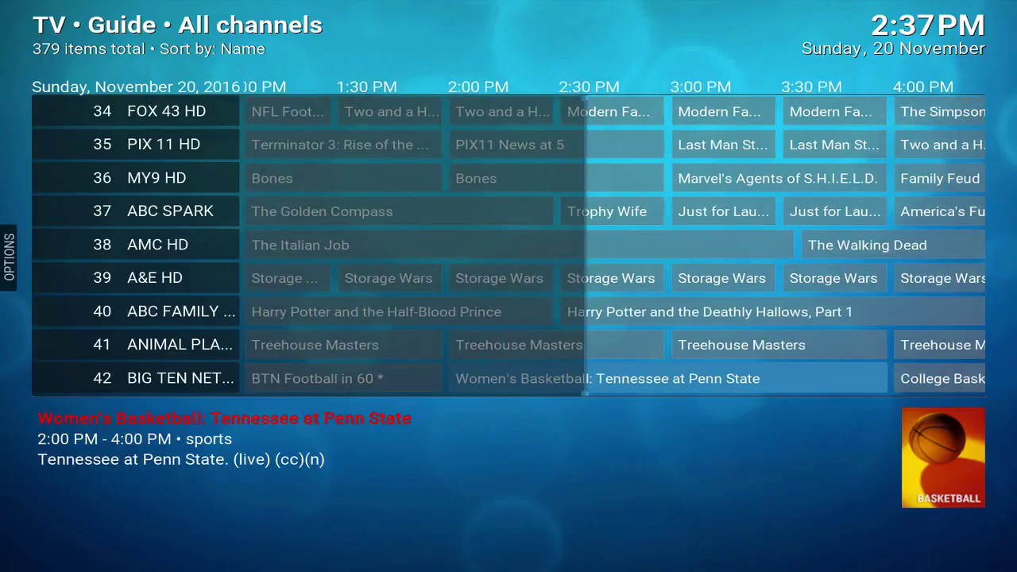
key(Right)
key(Up)
key(Up)
key(Up)
key(Up)
key(Up)
key(Up)
key(Up)
key(Up)
key(Up)
key(Up)
key(Up)
key(Up)
key(Up)
key(Up)
key(Up)
key(Up)
key(Up)
key(Up)
key(Up)
key(Up)
key(Up)
key(Up)
key(Up)
key(Up)
key(Up)
key(Up)
key(Up)
key(Up)
key(Up)
key(Up)
key(Up)
key(Up)
key(Up)
key(Up)
key(Up)
key(Up)
key(Up)
key(Up)
key(Up)
key(Up)
key(Up)
key(Up)
key(Up)
key(Up)
key(Up)
key(Up)
key(Up)
key(Up)
key(Up)
key(Up)
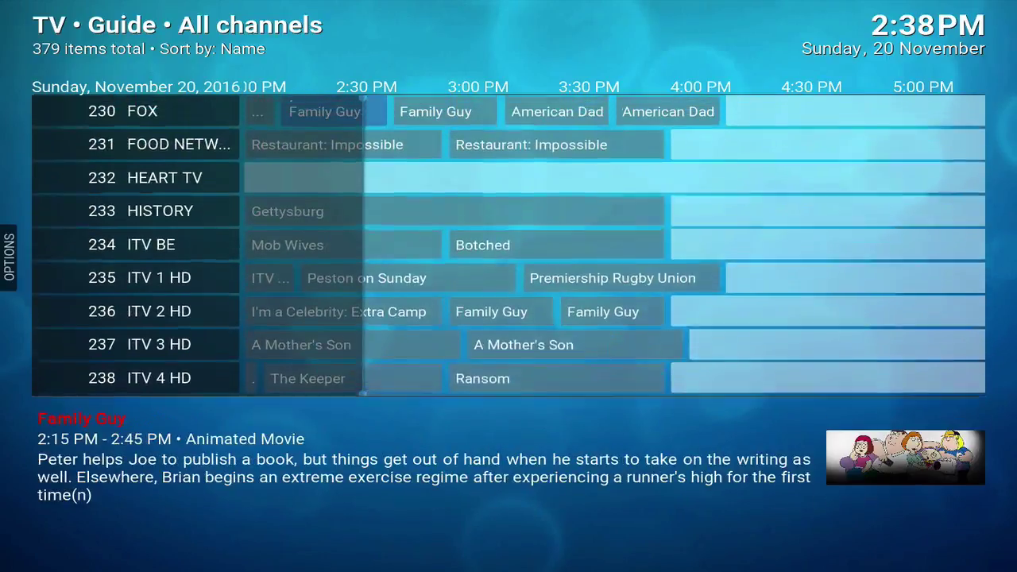
Step: Play Restaurant: Impossible on 231 FOOD NETWORK, then stop it from the on-screen controls
key(Down)
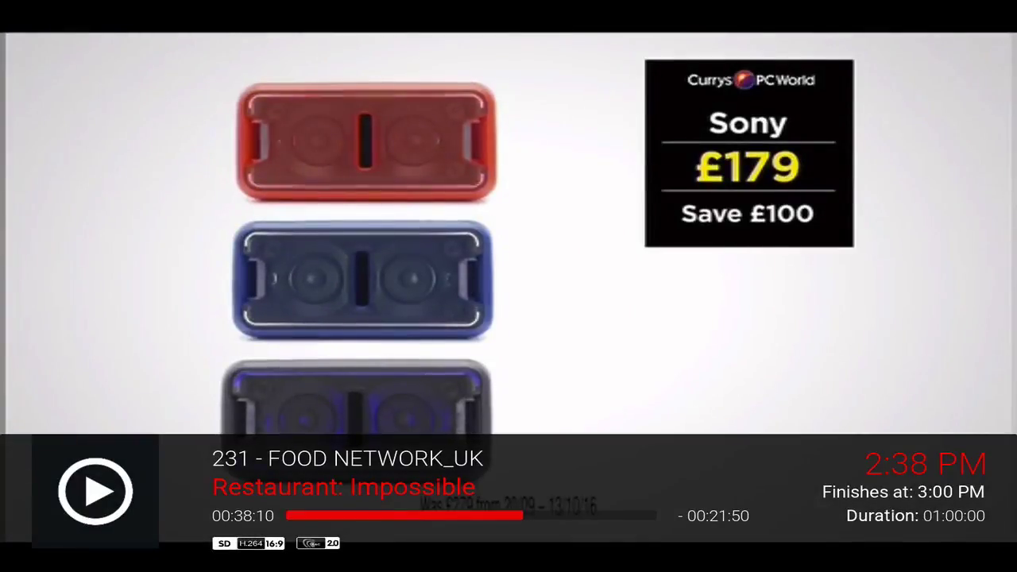
key(Return)
key(Right)
key(Return)
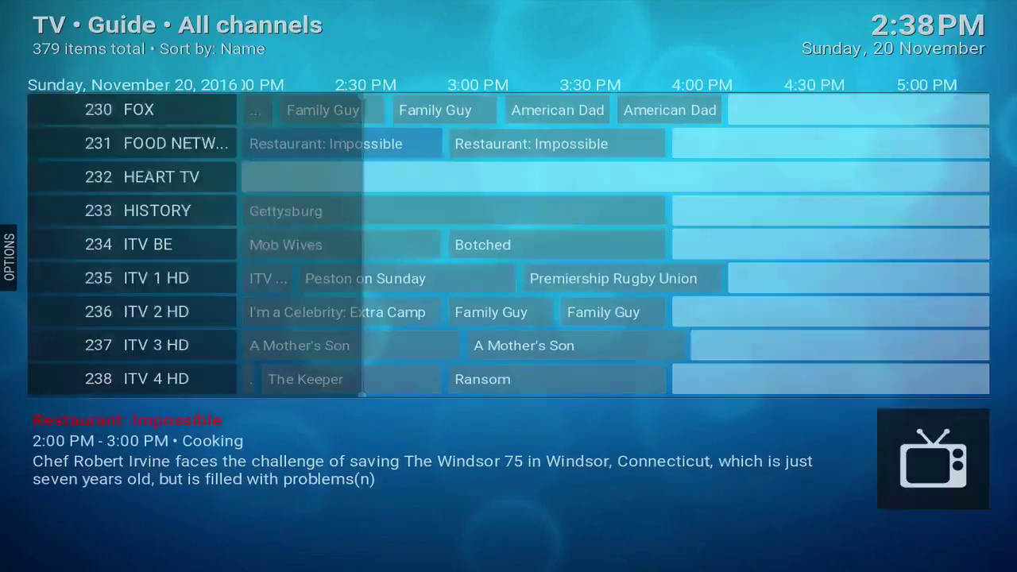
Step: Scroll up to 215 CAPITAL TV, then exit to the Live TV home menu's M-TV GUIDE entry
key(Up)
key(Up)
key(Up)
key(Up)
key(Up)
key(Up)
key(Up)
key(Up)
key(Up)
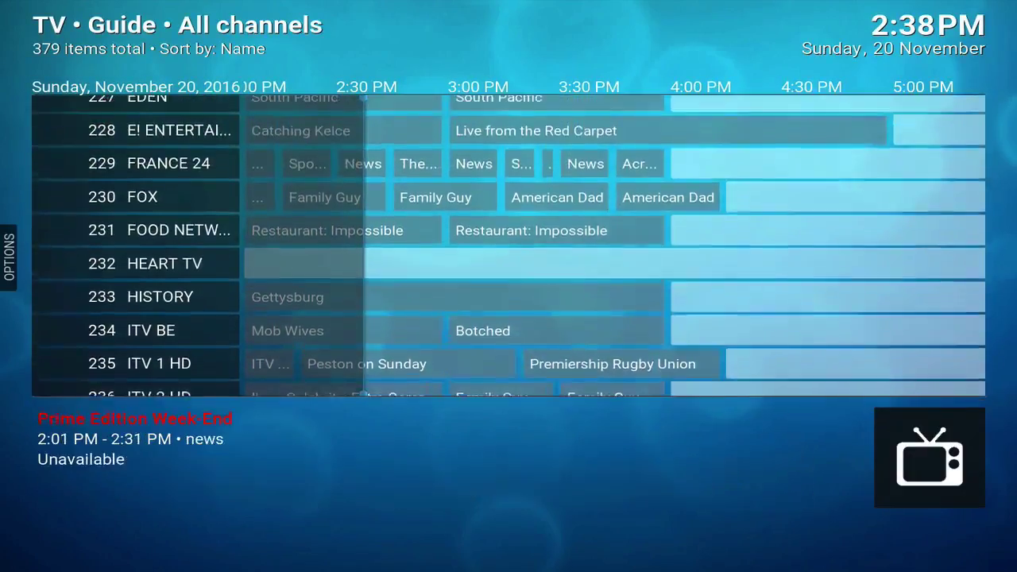
key(Up)
key(Up)
key(Up)
key(Up)
key(Up)
key(Up)
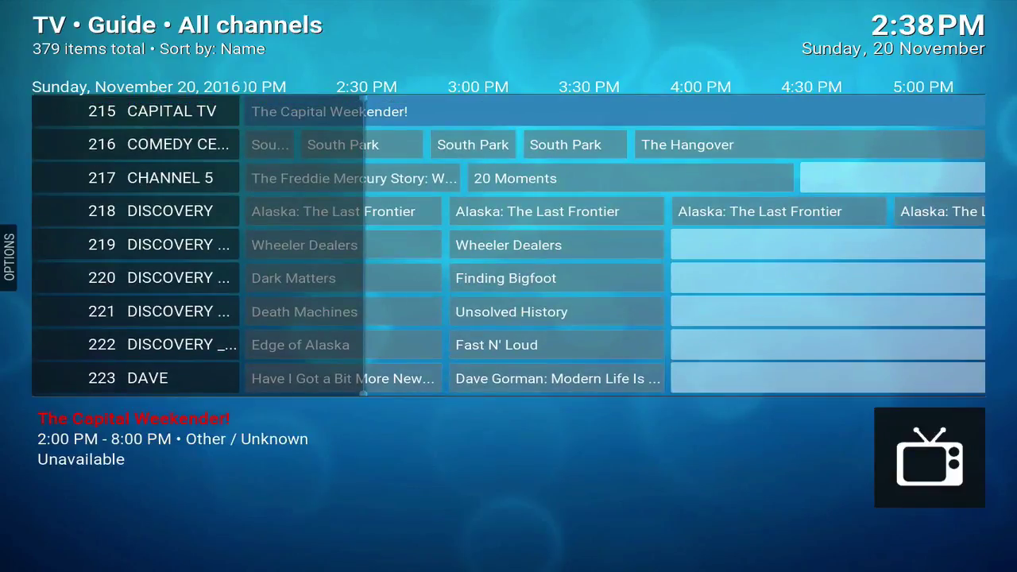
key(Escape)
key(Down)
key(Left)
key(Left)
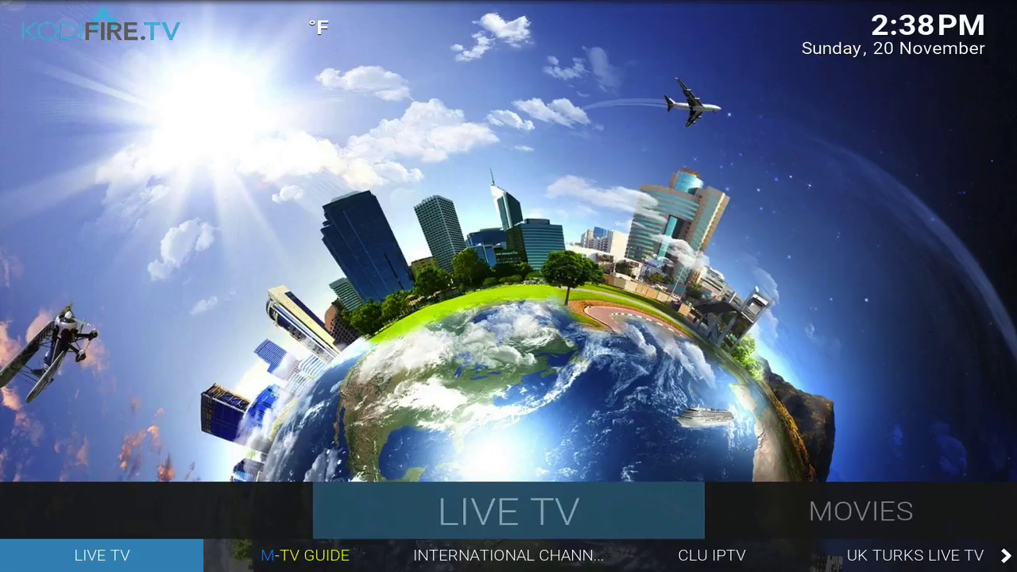